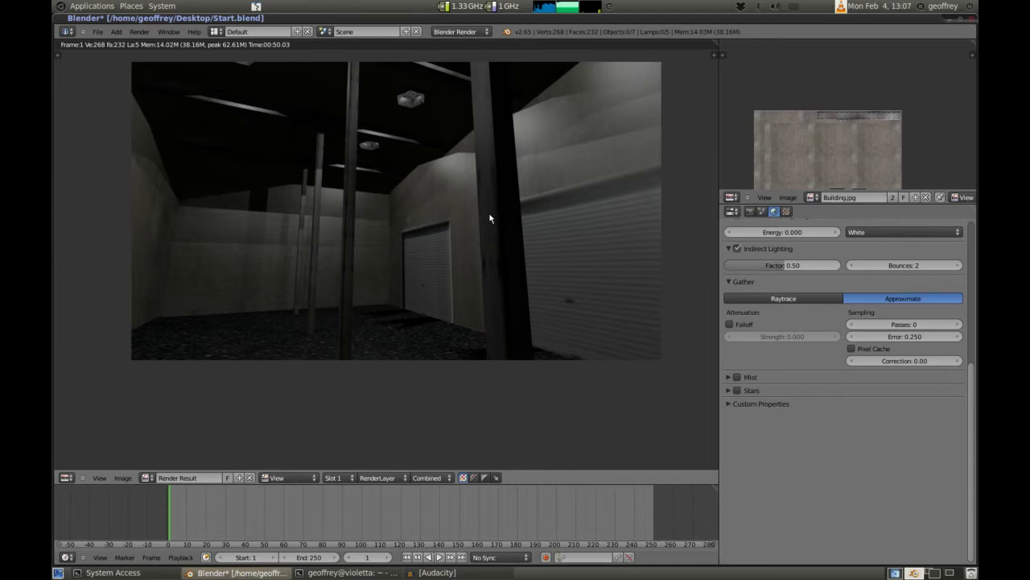
# Inspect the rendered warehouse image, close it and preview the scene in the game engine.
pyautogui.moveTo(441, 234); pyautogui.dragTo(430, 272, button='middle')
pyautogui.moveTo(285, 322); pyautogui.dragTo(299, 317, button='middle')
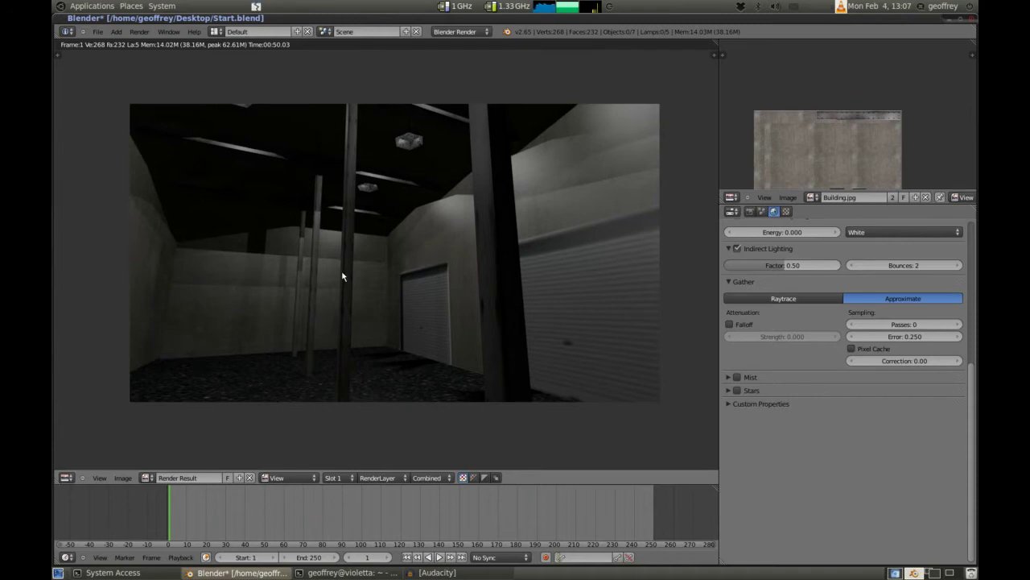
pyautogui.press('Escape')
pyautogui.press('p')
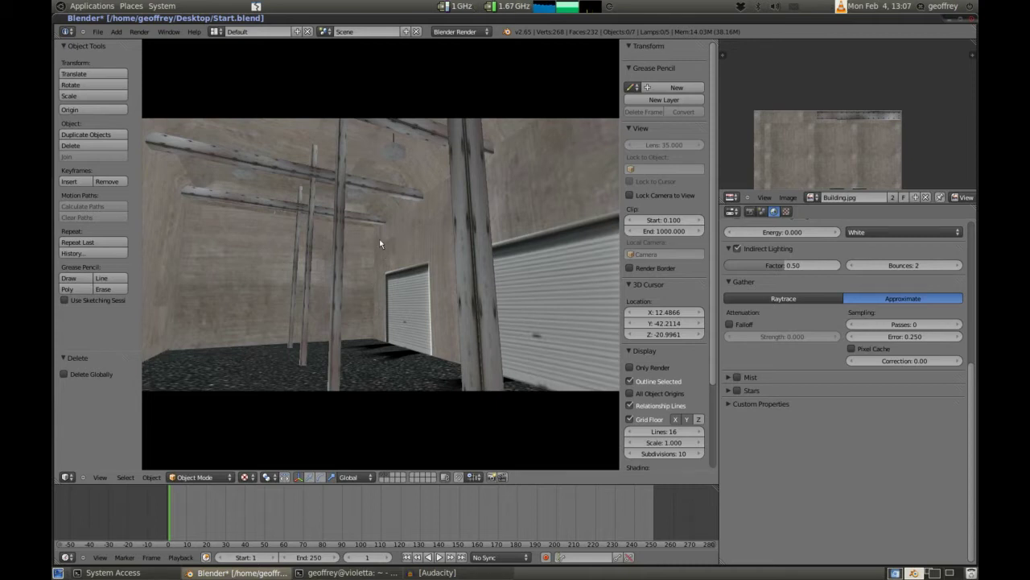
pyautogui.press('Escape')
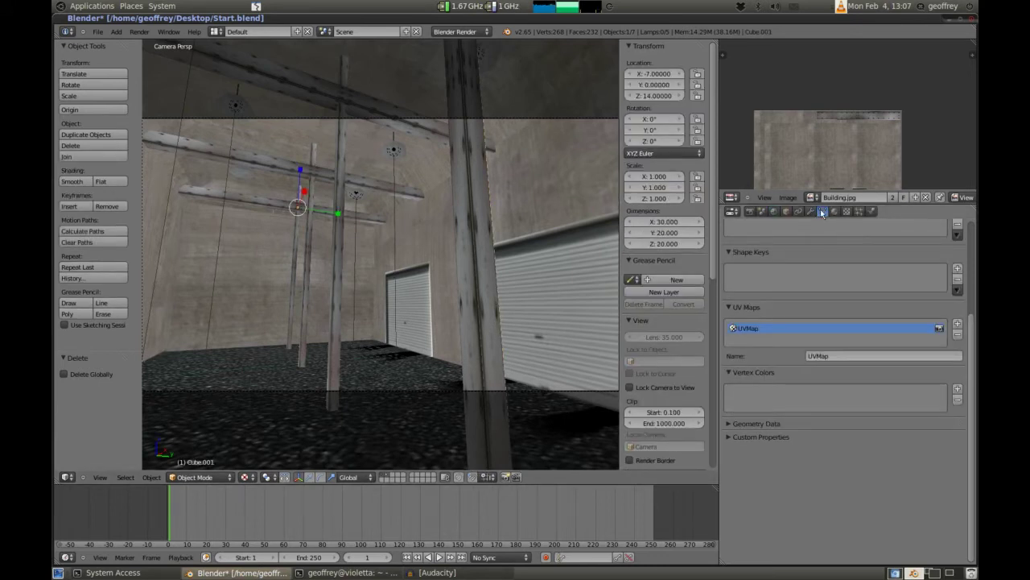
# Rename the warehouse mesh's existing UV map to Colours and add a second UV map named Lightmap.
pyautogui.scroll(3, 891, 356)
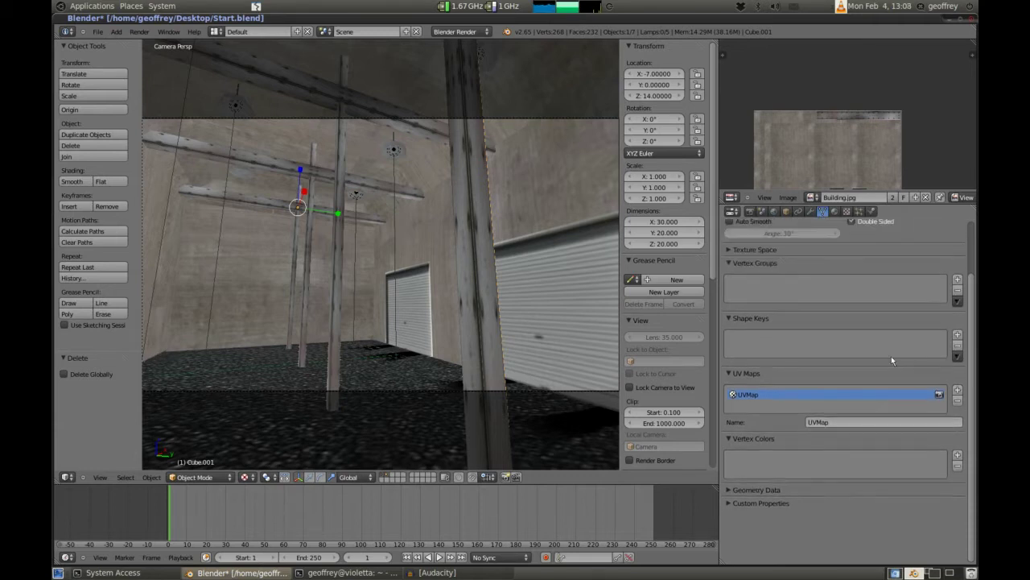
pyautogui.click(850, 423)
pyautogui.write('Colours')
pyautogui.press('Return')
pyautogui.click(957, 391)
pyautogui.click(858, 423)
pyautogui.write('Lightmap')
pyautogui.press('Return')
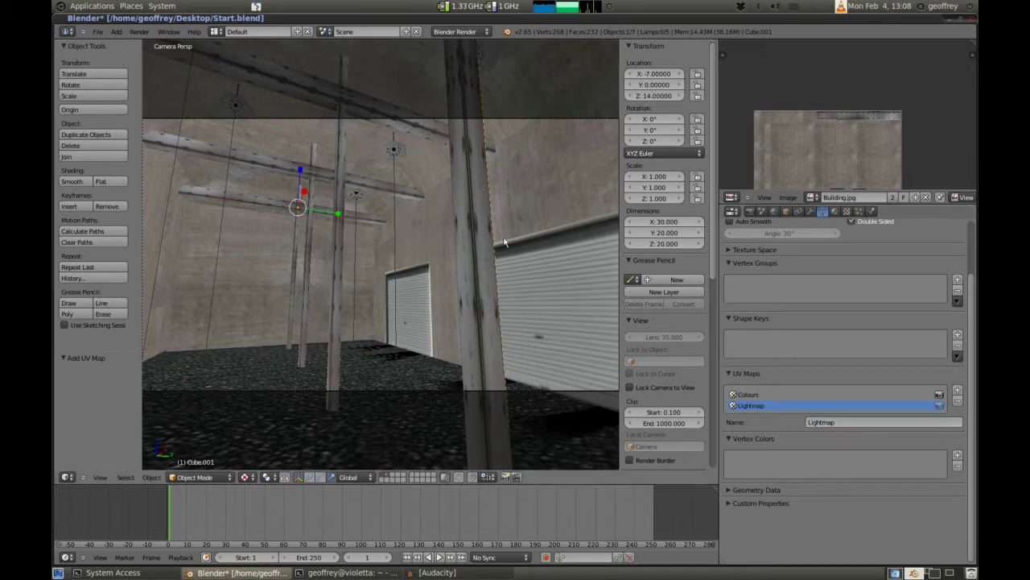
# Move the selected UV islands in the Lightmap UV map and compare the mesh's texturing with the Colours map.
pyautogui.press('Tab')
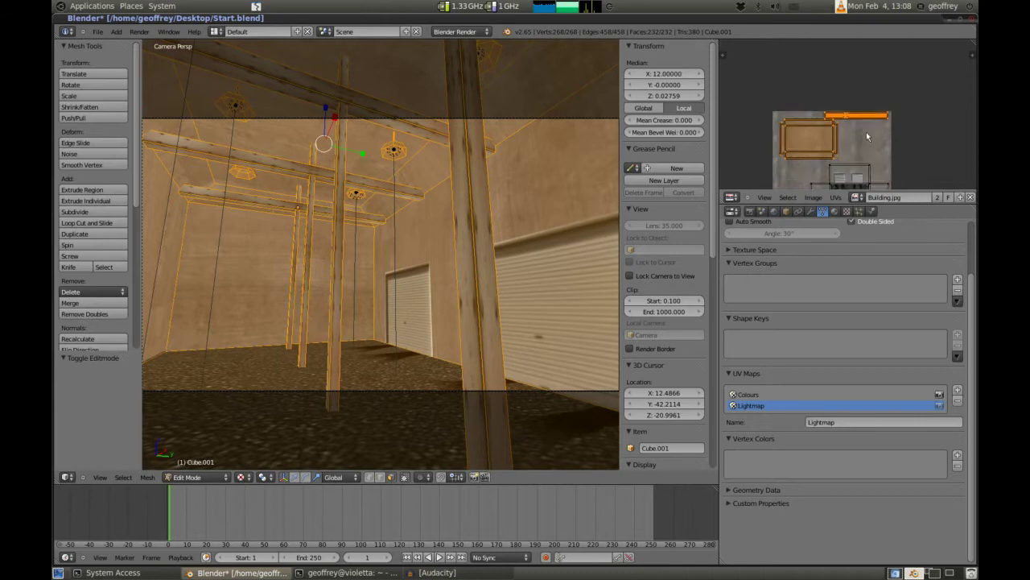
pyautogui.press('g')
pyautogui.keyDown('ctrl'); pyautogui.click(830, 149); pyautogui.keyUp('ctrl')
pyautogui.press('Tab')
pyautogui.click(760, 394)
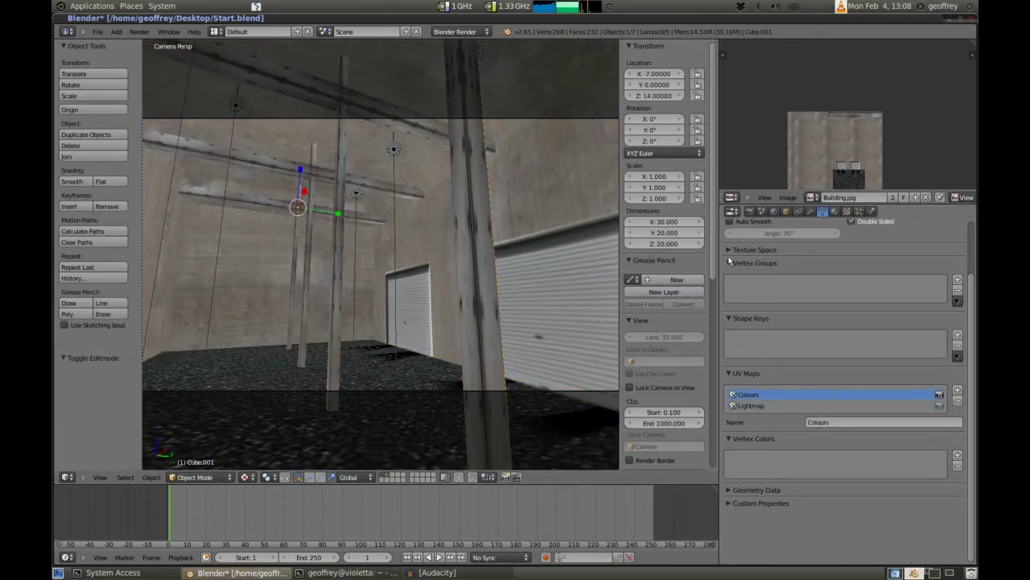
pyautogui.click(751, 407)
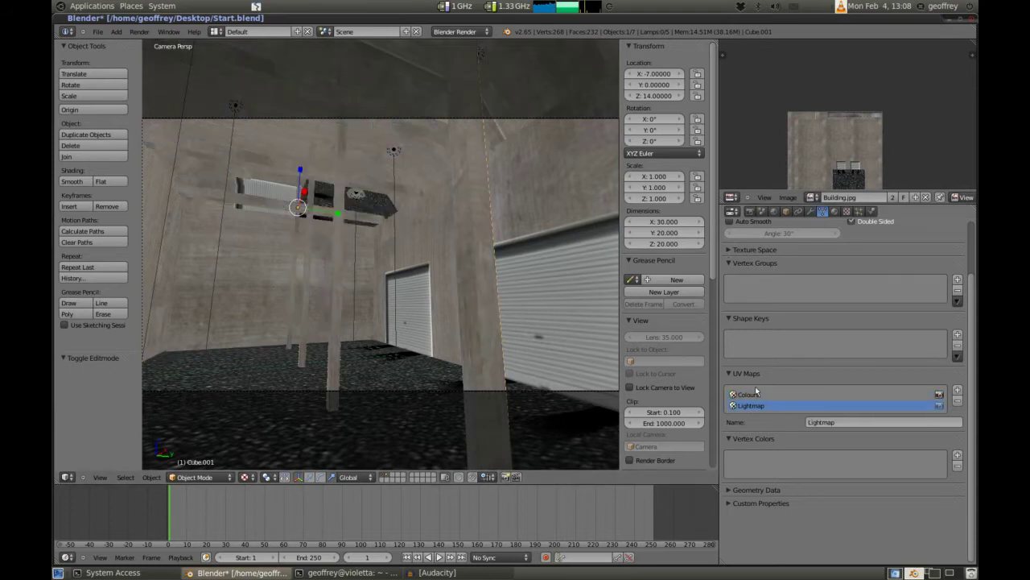
pyautogui.click(755, 393)
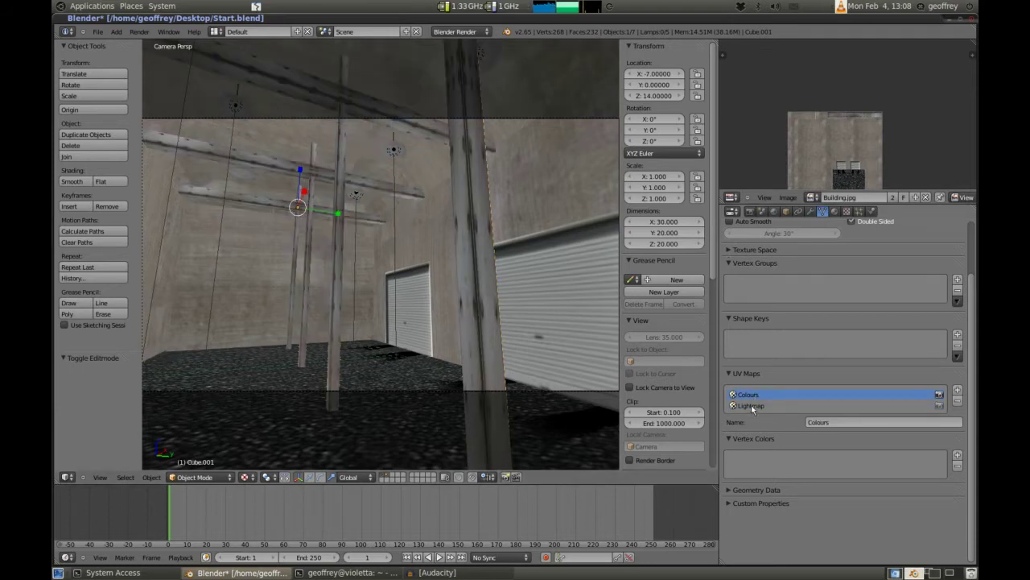
# Unwrap all faces into the Lightmap UV map with Lightmap Pack, creating a new image with size 1024.
pyautogui.click(752, 405)
pyautogui.press('Tab')
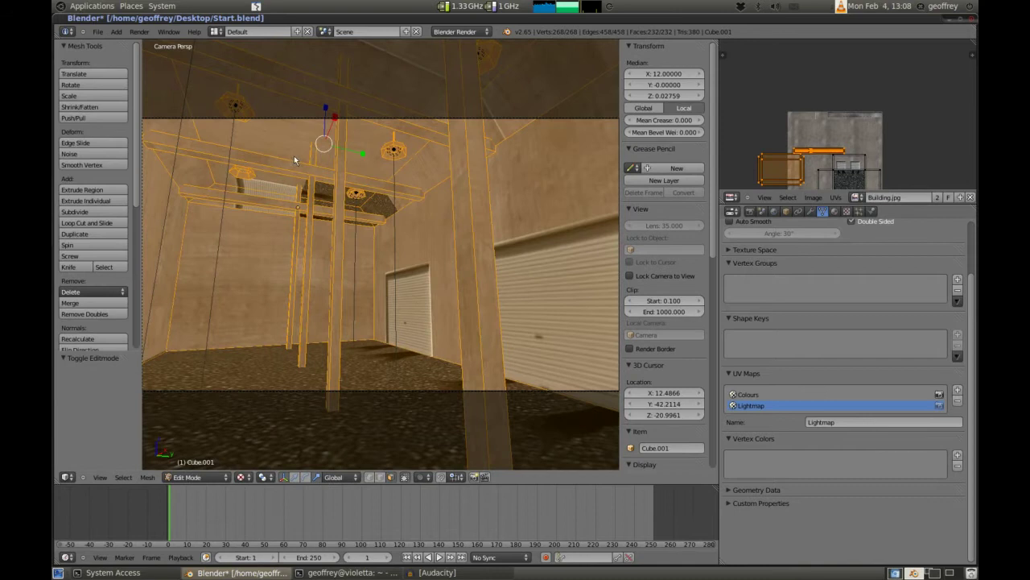
pyautogui.press('u')
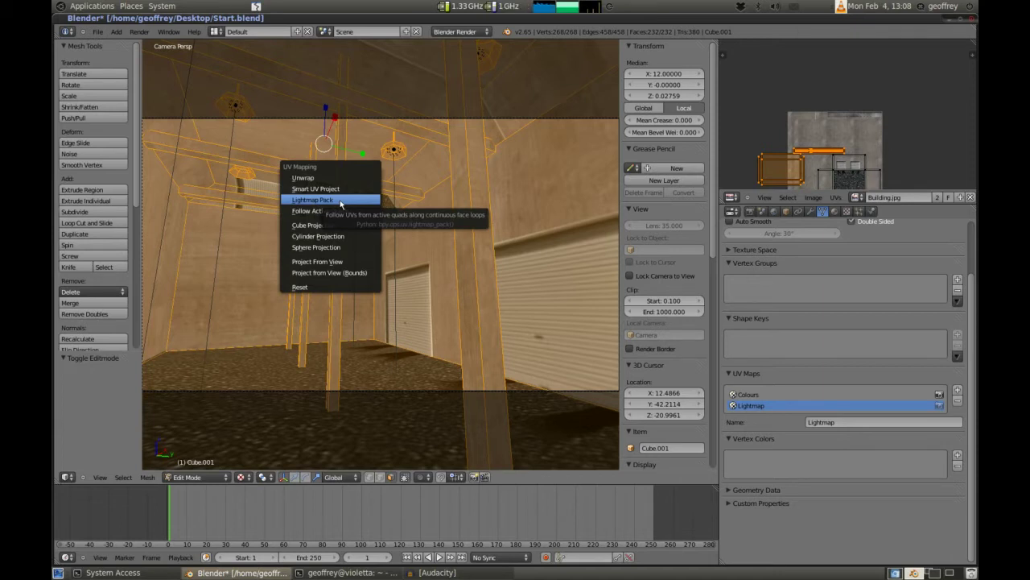
pyautogui.click(340, 204)
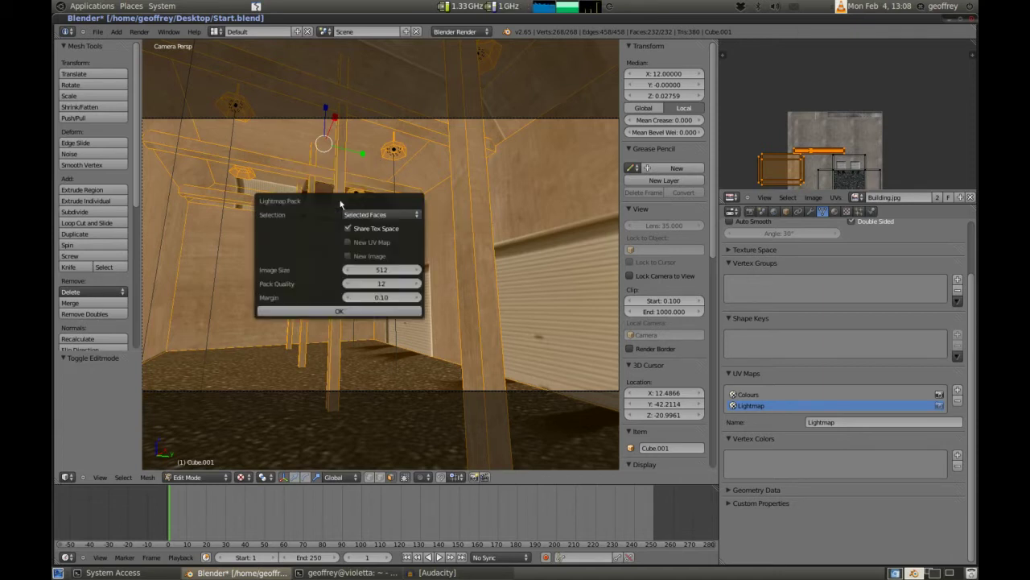
pyautogui.click(348, 256)
pyautogui.click(378, 274)
pyautogui.write('1024')
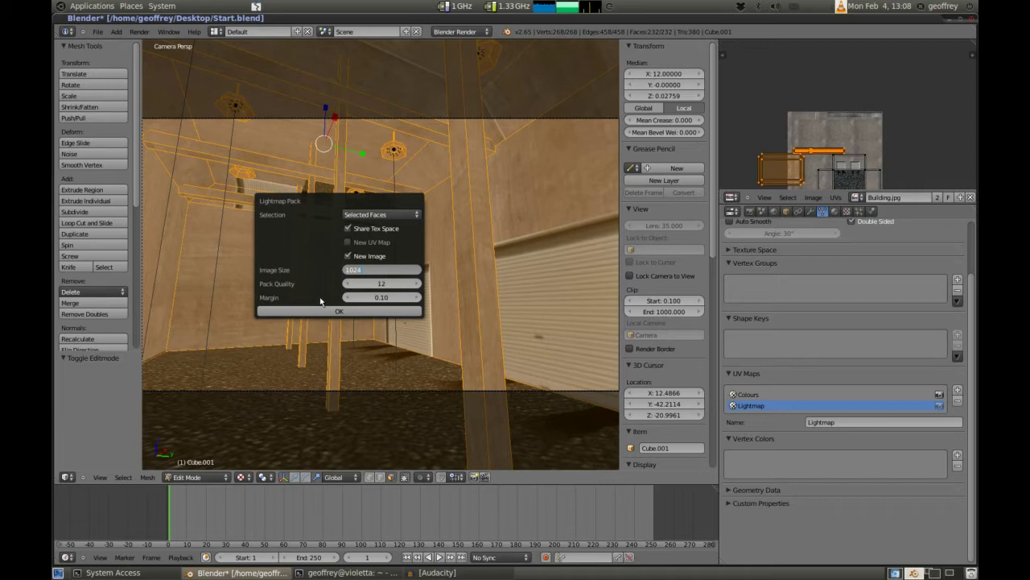
pyautogui.press('Return')
pyautogui.click(342, 312)
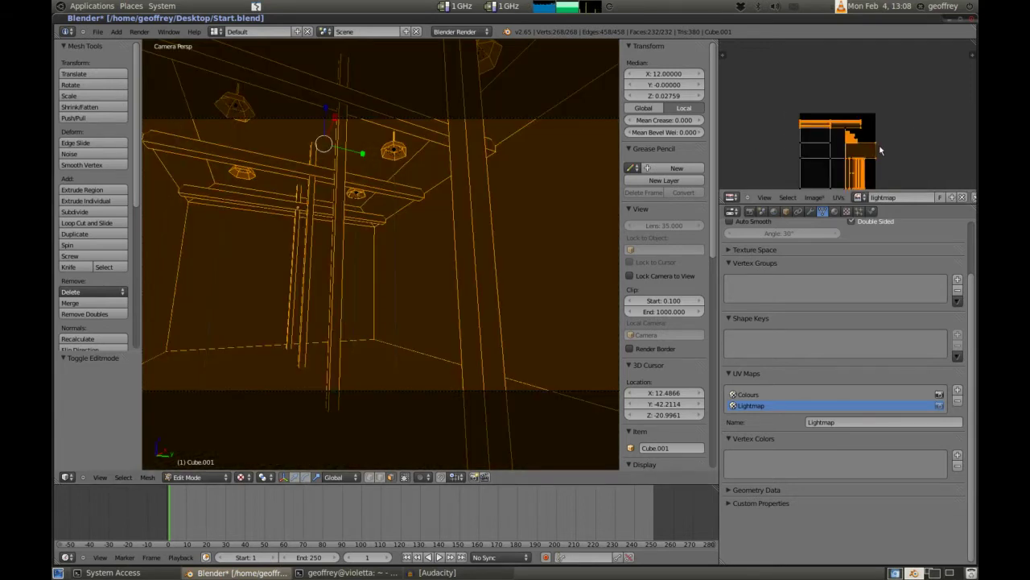
pyautogui.scroll(-1, 879, 144)
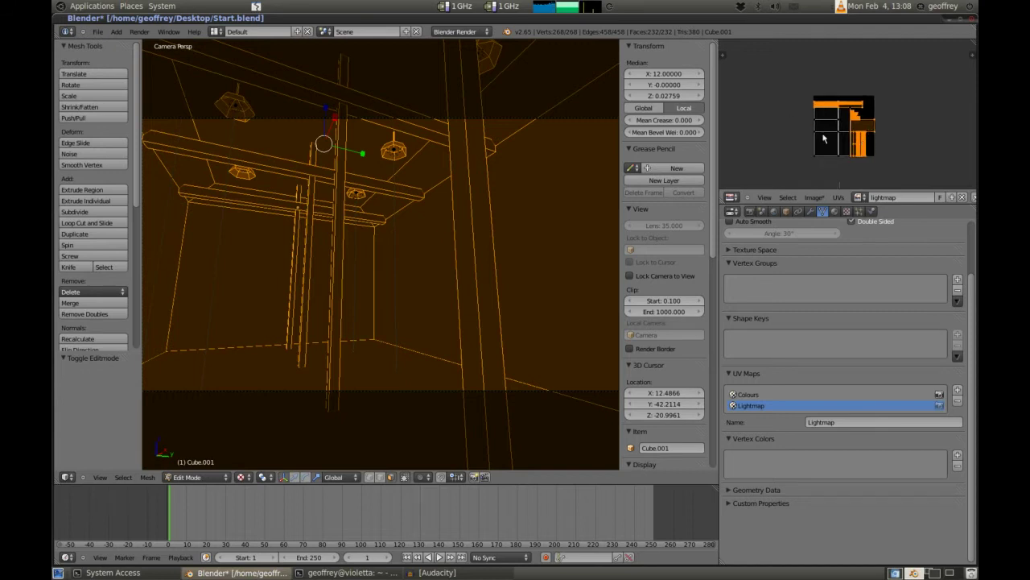
pyautogui.press('Tab')
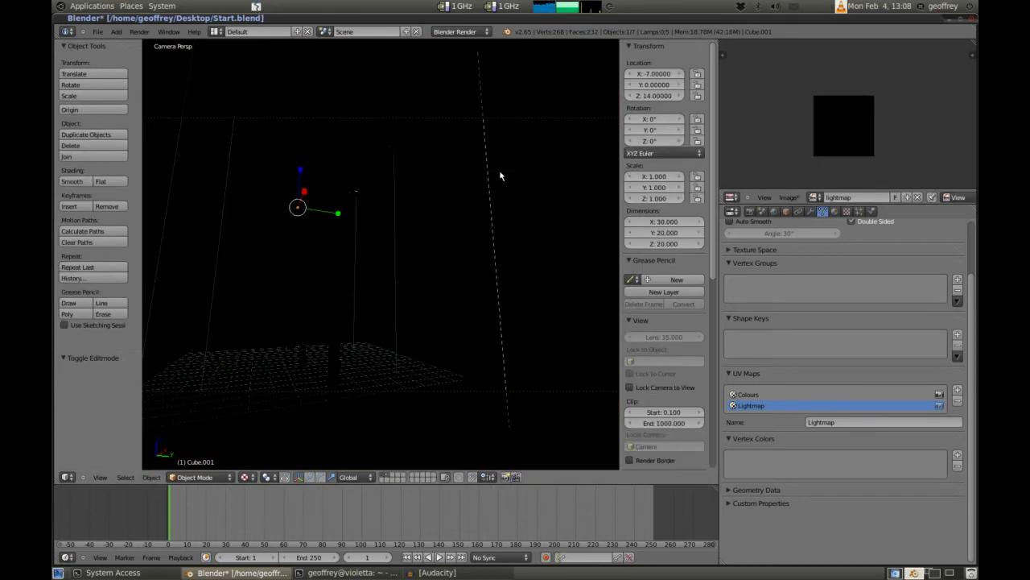
# Bake the warehouse onto the lightmap image using the Full Render bake mode.
pyautogui.click(749, 211)
pyautogui.scroll(-3, 791, 474)
pyautogui.click(732, 557)
pyautogui.scroll(-3, 805, 531)
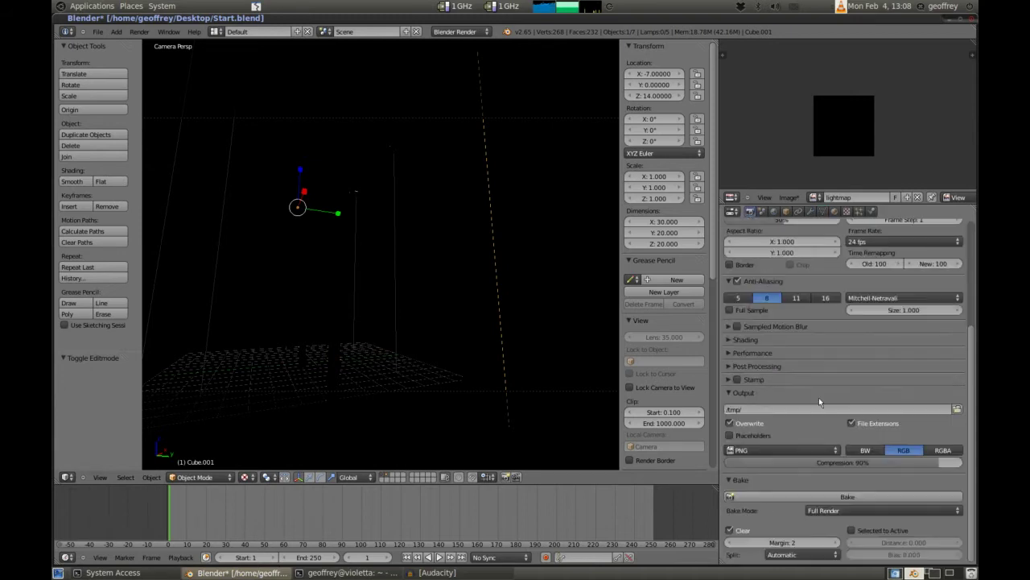
pyautogui.click(834, 498)
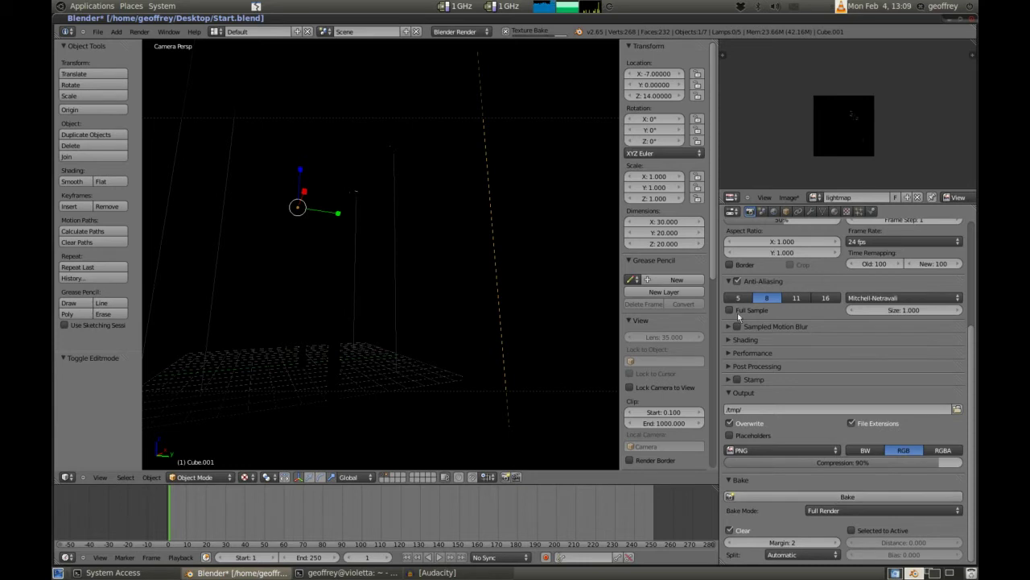
# Enlarge the image editor and examine the lightmap up close as it bakes.
pyautogui.scroll(5, 875, 138)
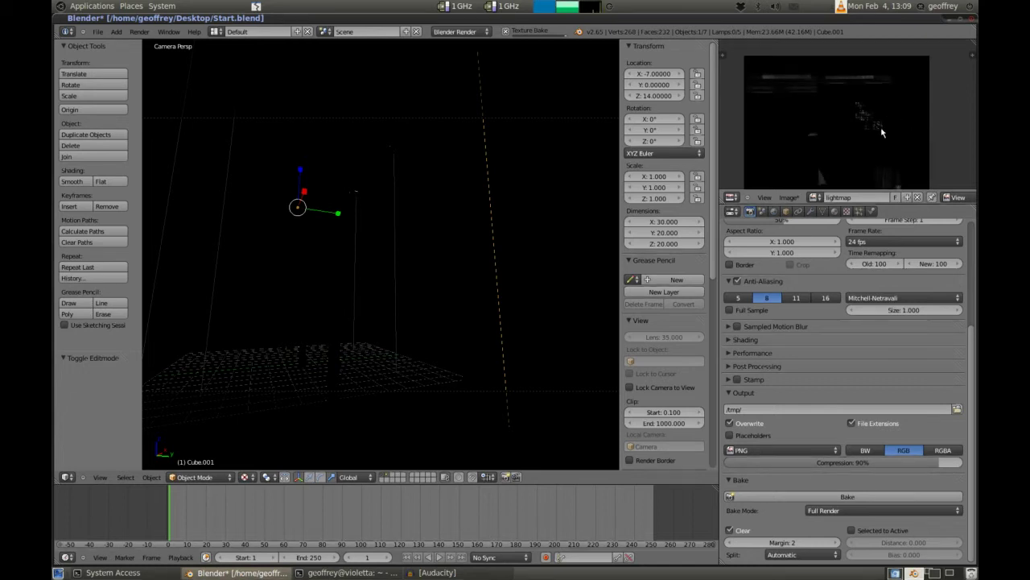
pyautogui.moveTo(874, 211); pyautogui.dragTo(825, 295)
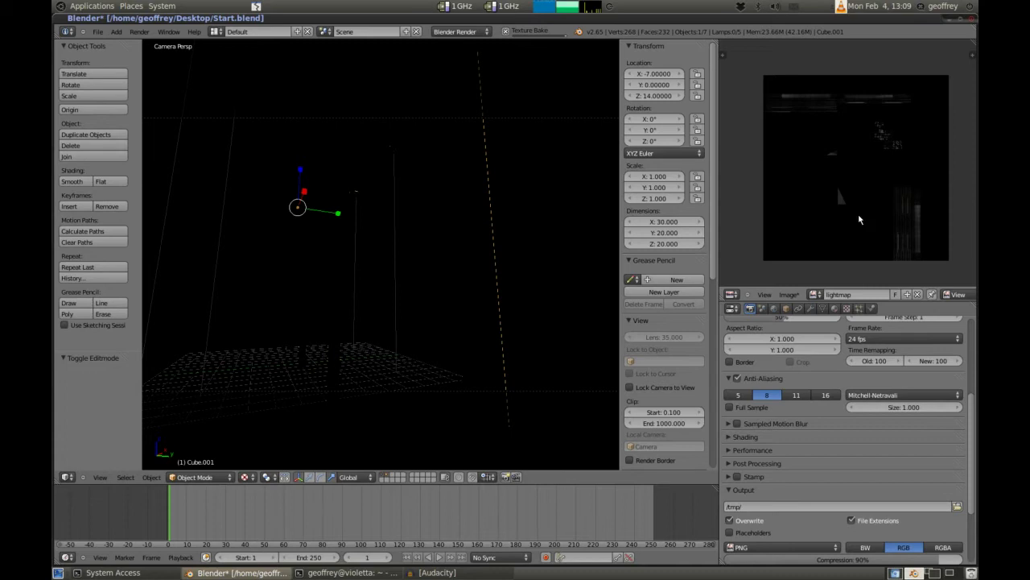
pyautogui.scroll(5, 859, 219)
pyautogui.scroll(-6, 851, 198)
pyautogui.scroll(7, 877, 161)
pyautogui.scroll(-5, 910, 161)
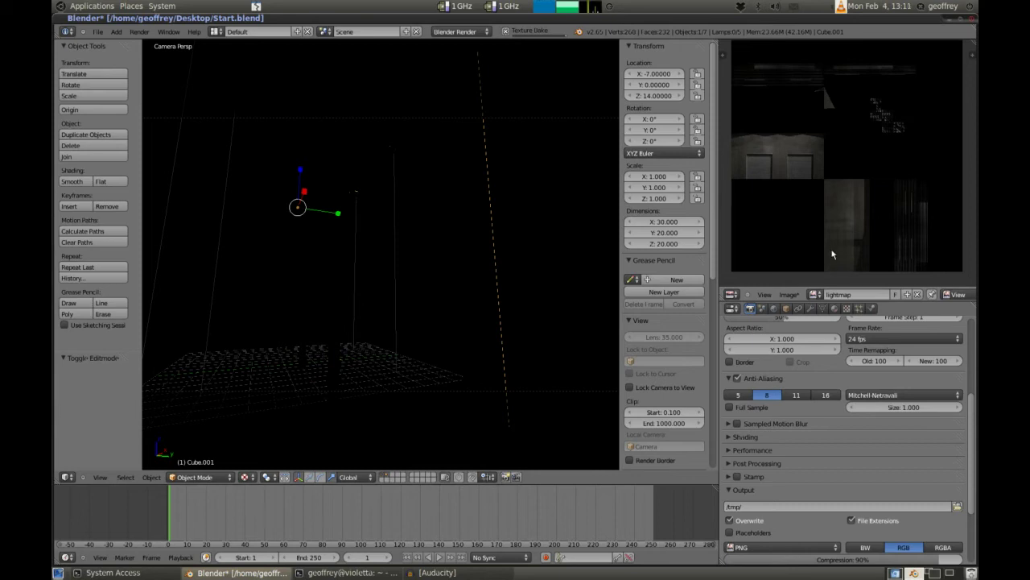
pyautogui.scroll(4, 817, 168)
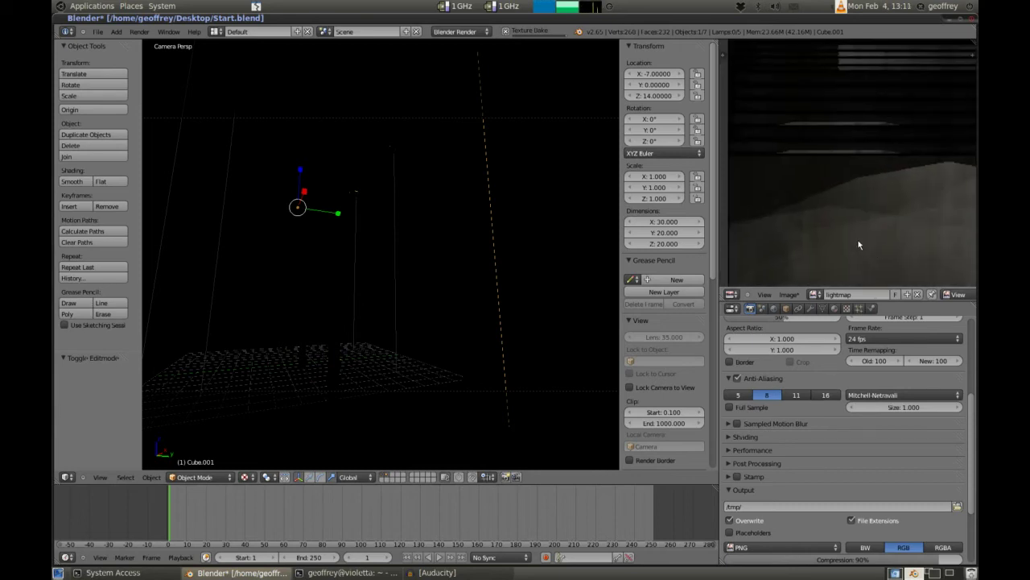
pyautogui.scroll(-2, 858, 242)
pyautogui.scroll(-3, 834, 193)
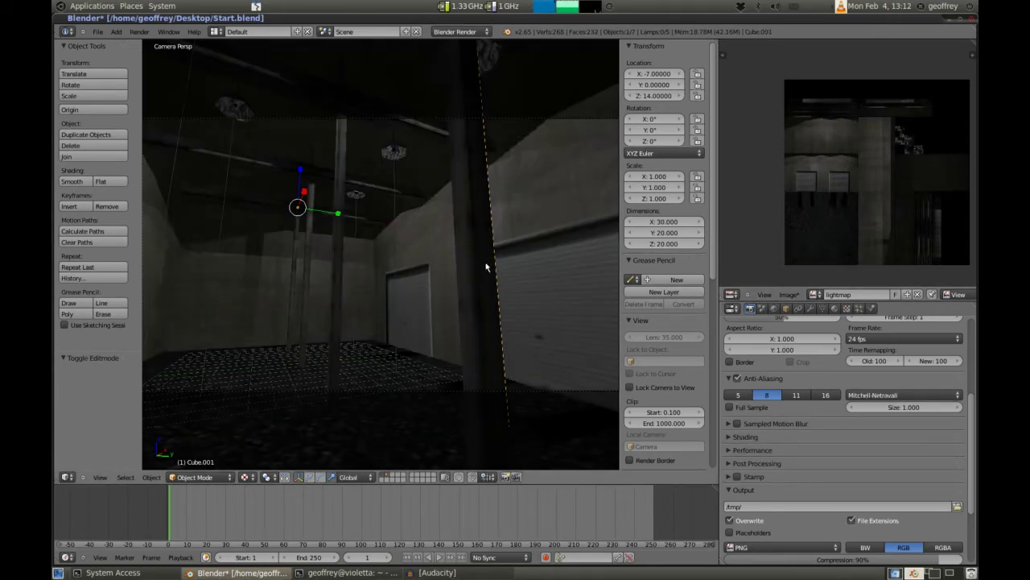
# Hide the layer holding the lamps and preview the baked warehouse in the game engine.
pyautogui.keyDown('shift'); pyautogui.click(387, 475); pyautogui.keyUp('shift')
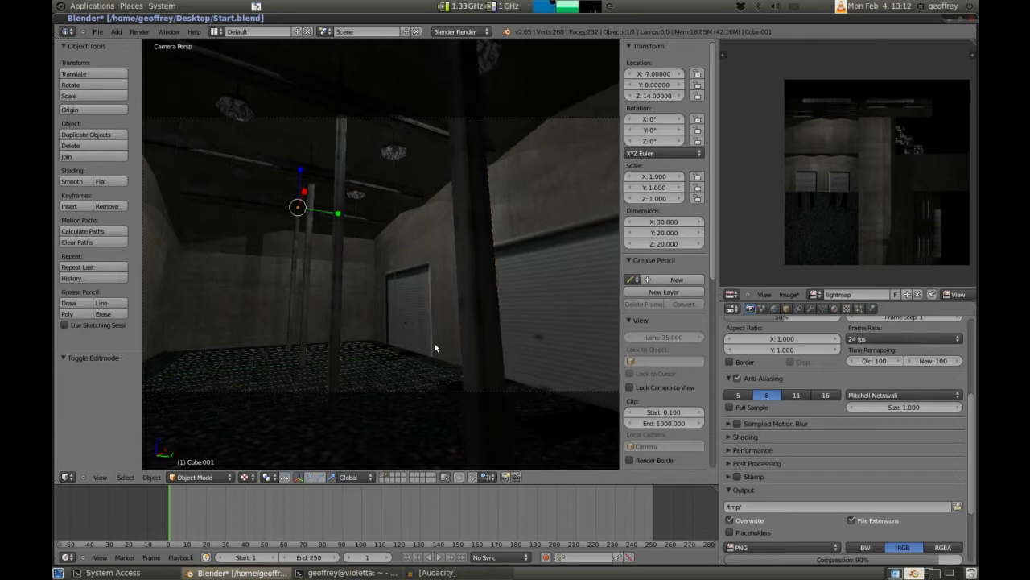
pyautogui.press('p')
pyautogui.press('Escape')
# Check the texture detail in the baked lightmap and unlink the Warehouse material from the object.
pyautogui.click(836, 308)
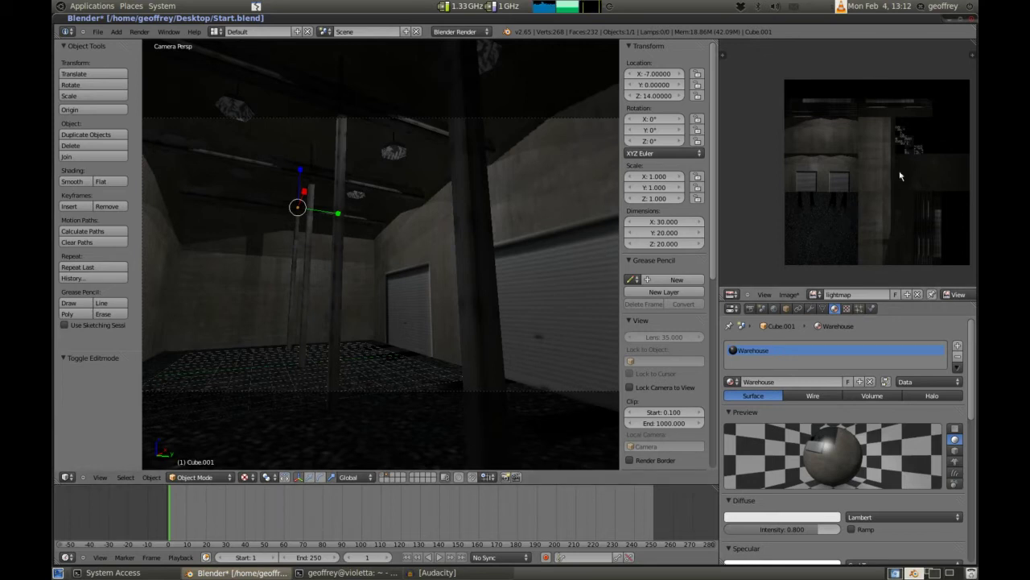
pyautogui.scroll(5, 868, 192)
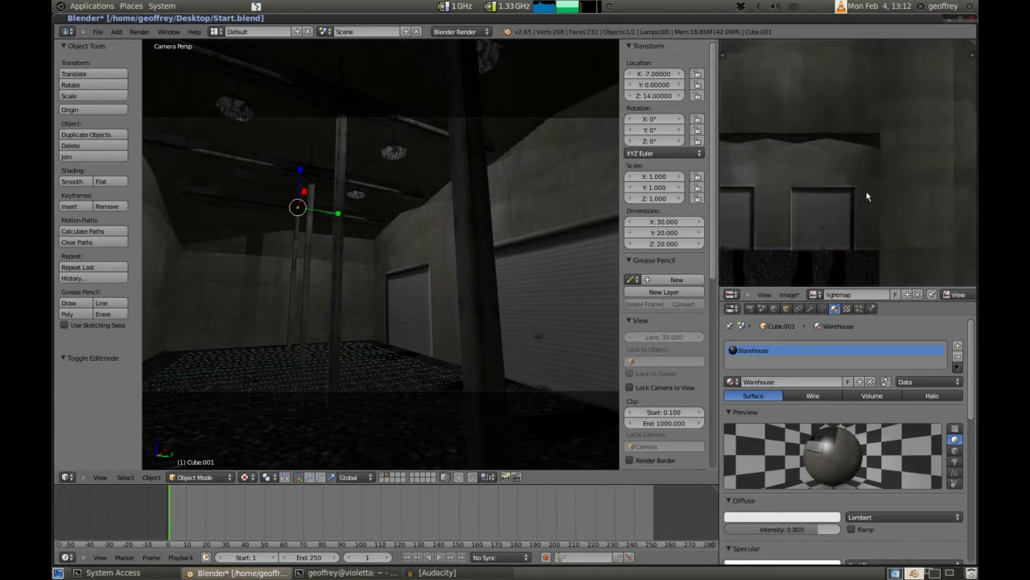
pyautogui.scroll(-5, 868, 197)
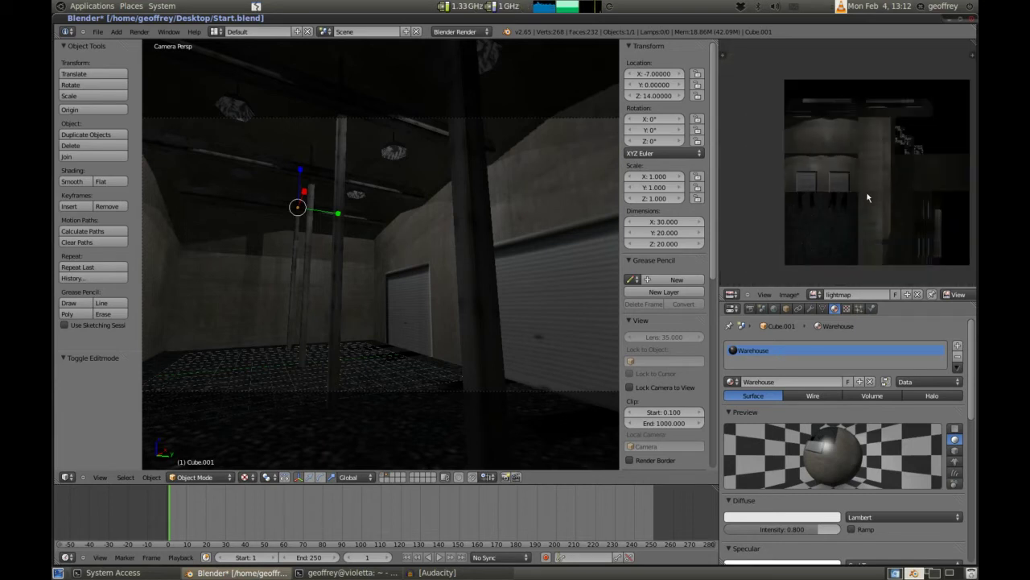
pyautogui.moveTo(861, 207); pyautogui.dragTo(857, 199, button='middle')
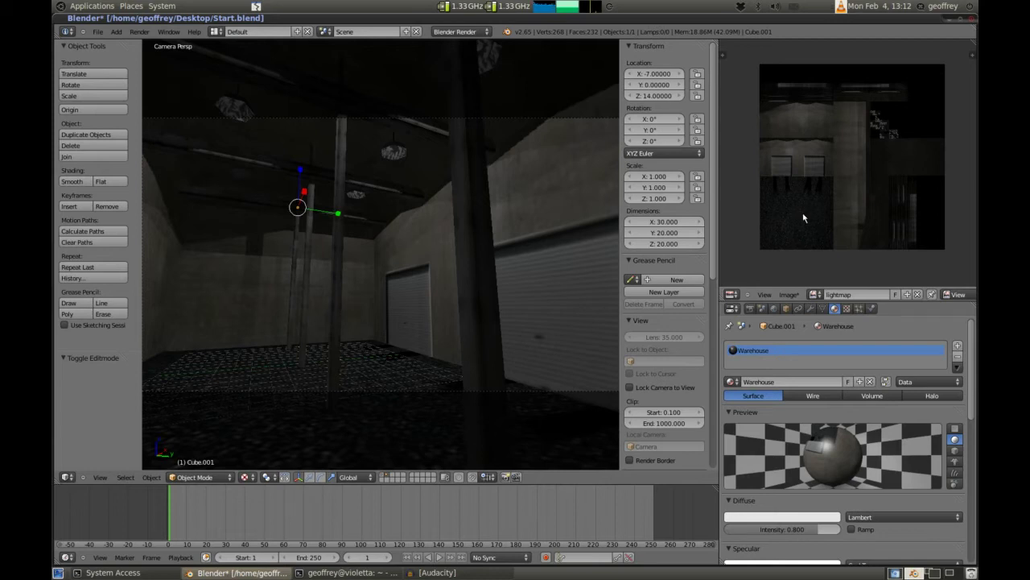
pyautogui.click(870, 383)
# Bake the warehouse without its material onto the lightmap image using Full Render, and inspect the lighting.
pyautogui.click(773, 308)
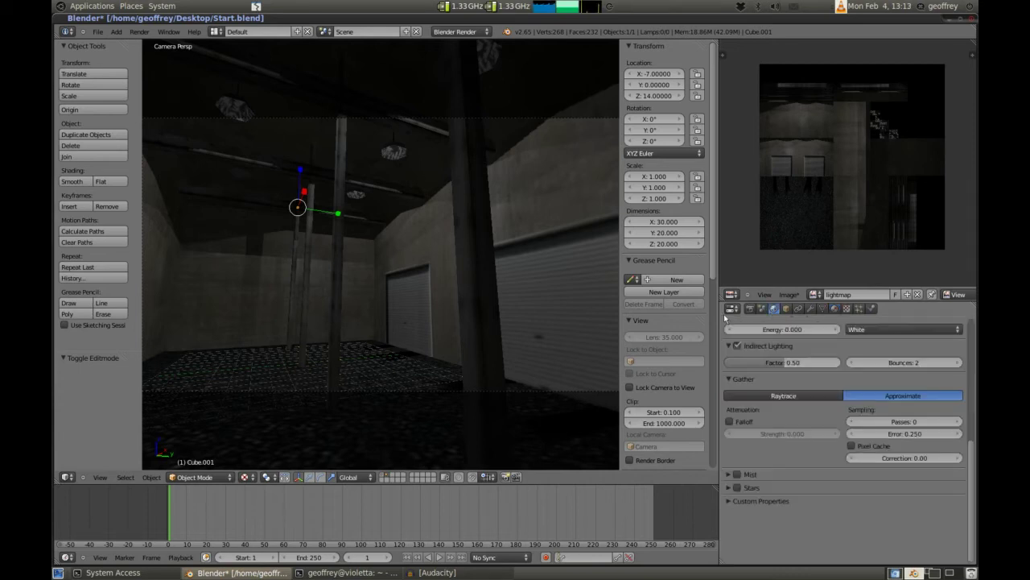
pyautogui.click(753, 308)
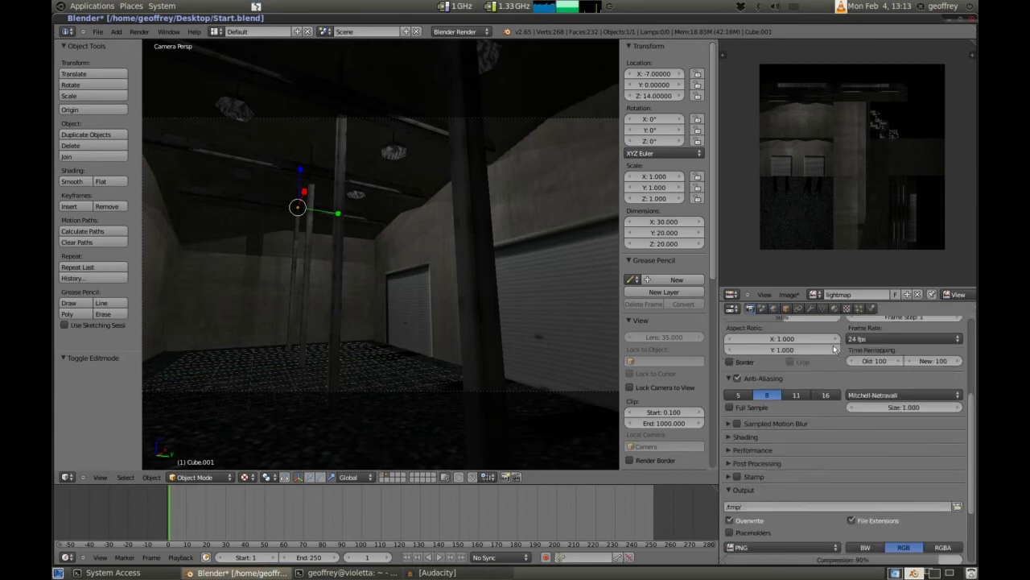
pyautogui.click(811, 482)
pyautogui.click(825, 496)
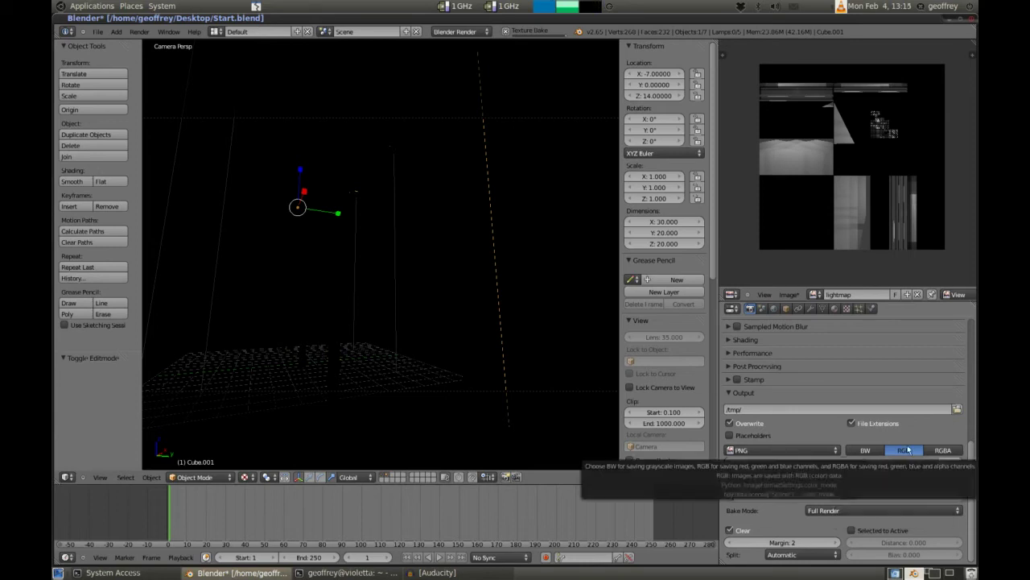
pyautogui.scroll(2, 885, 226)
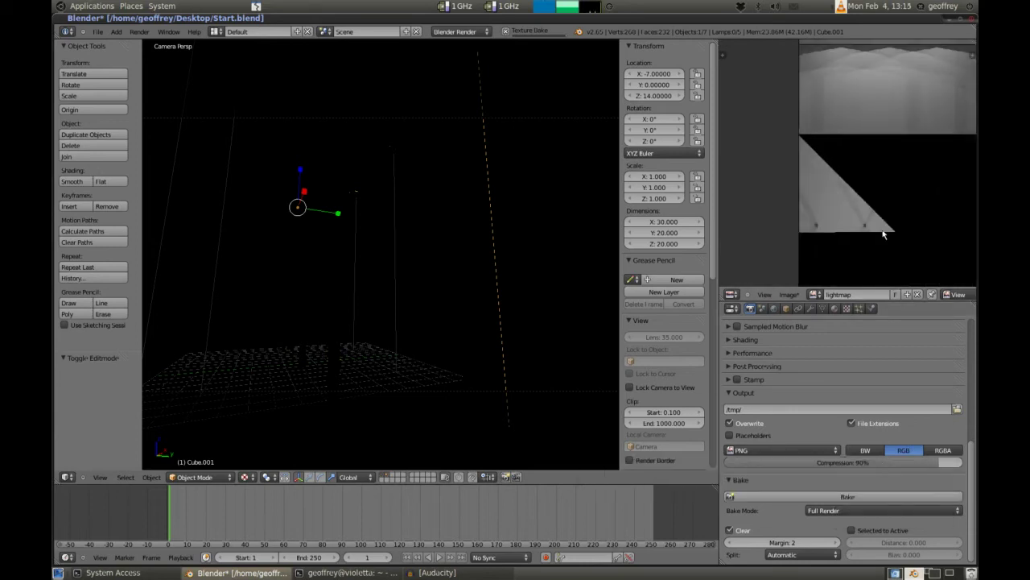
pyautogui.scroll(-1, 845, 264)
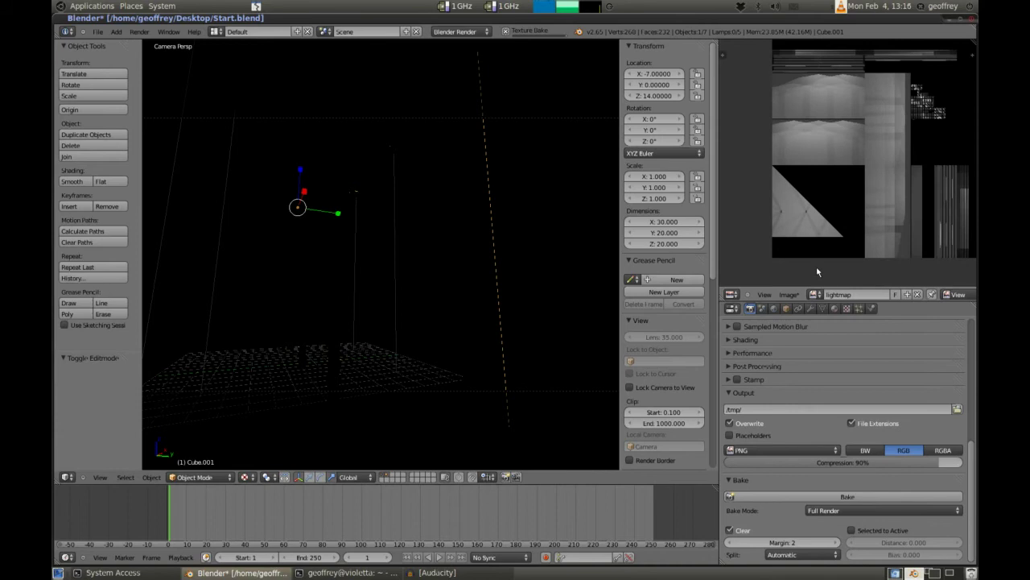
pyautogui.scroll(2, 857, 229)
pyautogui.scroll(-4, 838, 225)
pyautogui.scroll(7, 831, 190)
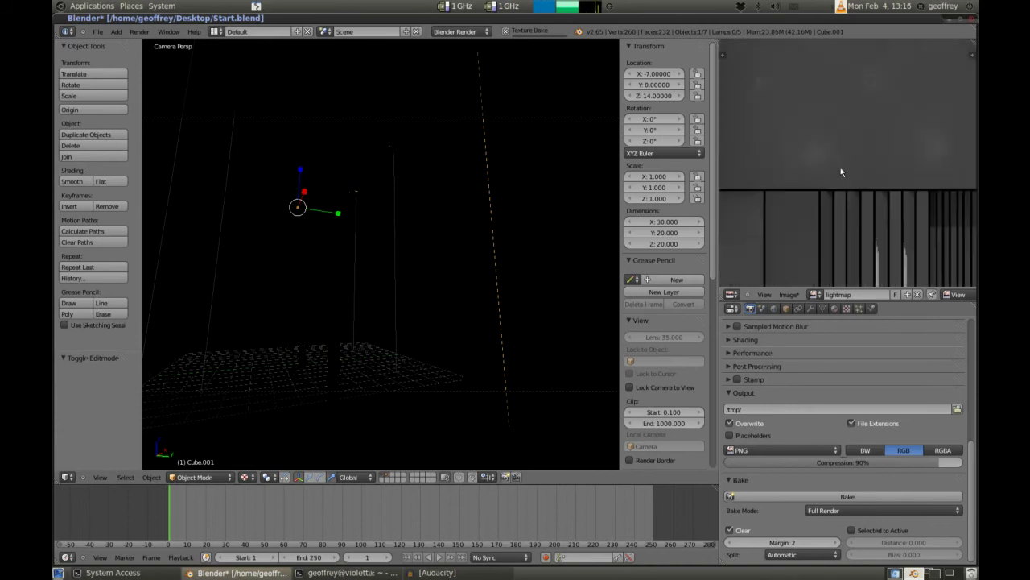
pyautogui.scroll(-4, 898, 197)
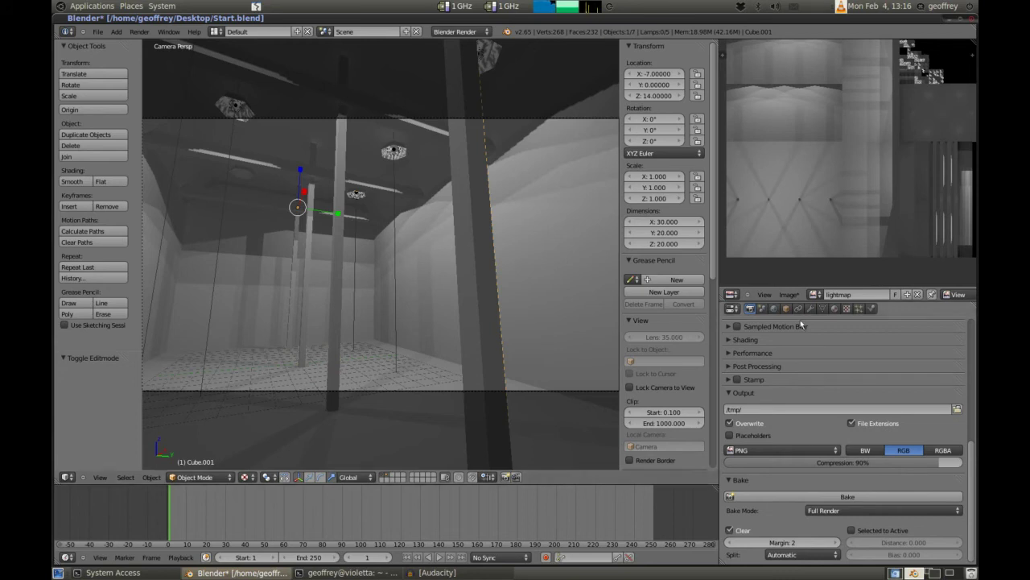
# Switch the active UV map between Colours and Lightmap to compare the textured and baked versions of the warehouse.
pyautogui.click(821, 309)
pyautogui.click(759, 492)
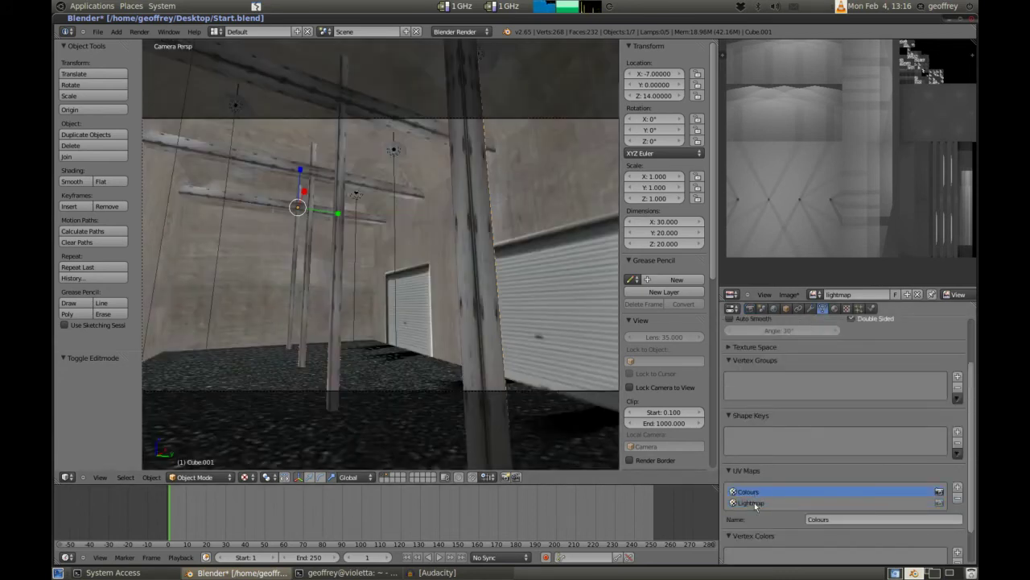
pyautogui.click(755, 502)
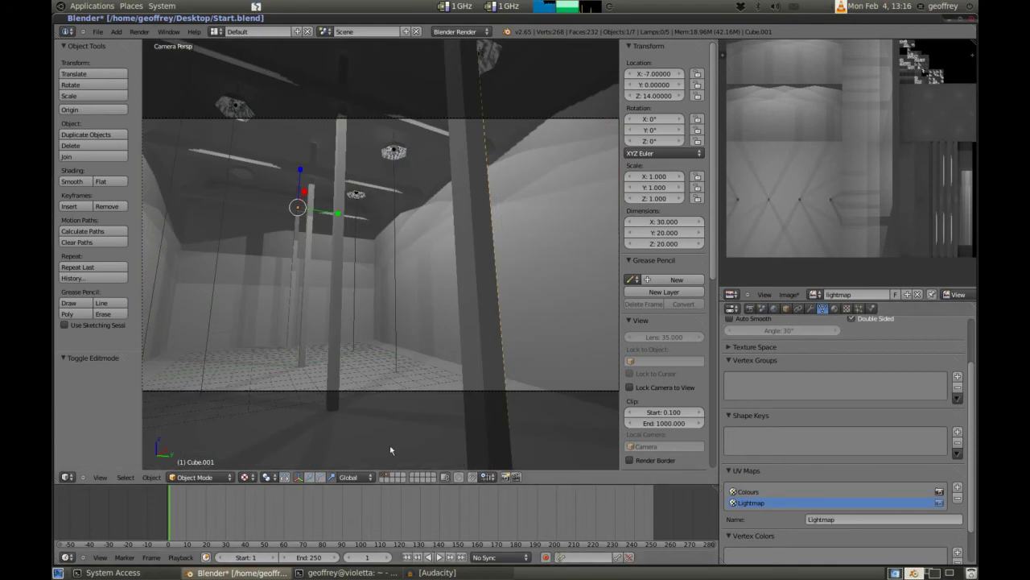
pyautogui.click(748, 491)
pyautogui.click(743, 503)
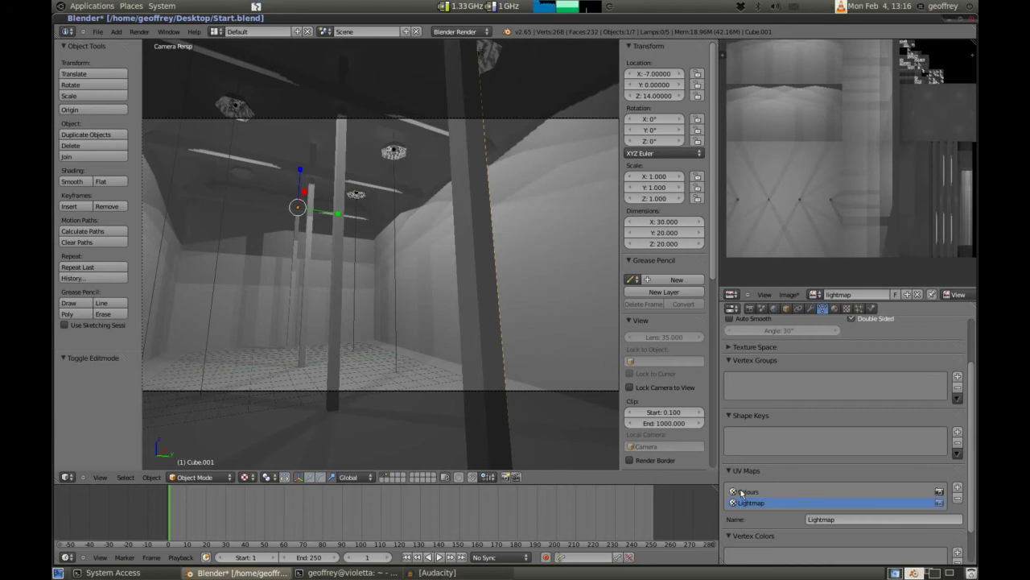
pyautogui.click(742, 492)
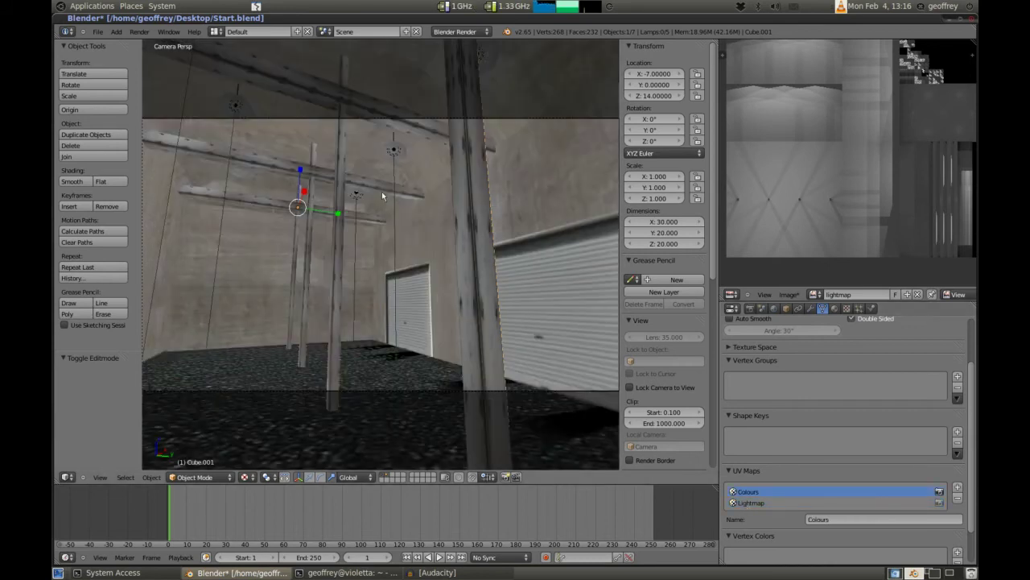
# Preview the warehouse in the game engine with the Colours UV map active, and repeat the preview with Lightmap active.
pyautogui.press('p')
pyautogui.press('Escape')
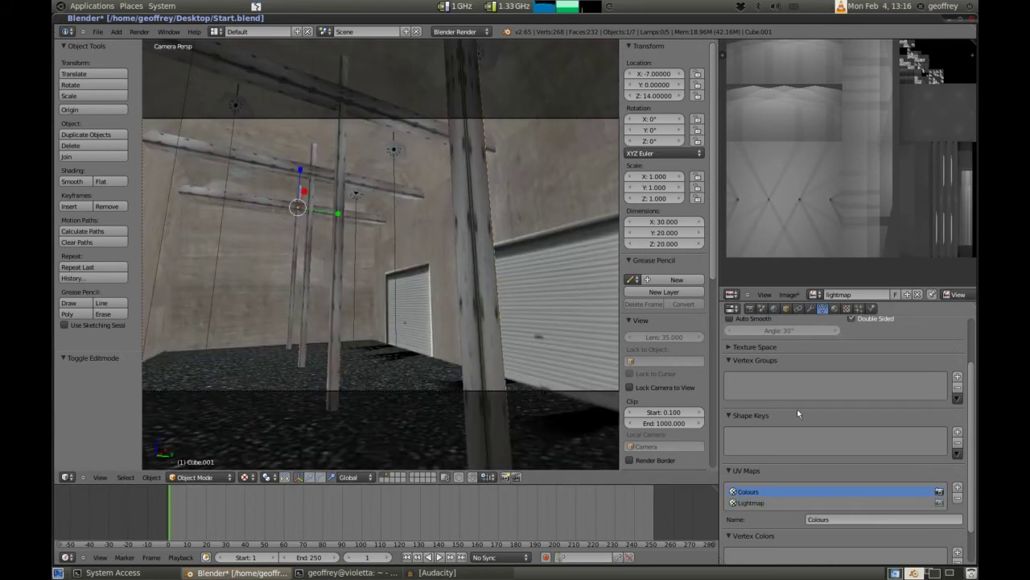
pyautogui.click(752, 503)
pyautogui.press('p')
pyautogui.press('Escape')
# Assign the existing Warehouse material to the warehouse object's empty material slot.
pyautogui.click(835, 309)
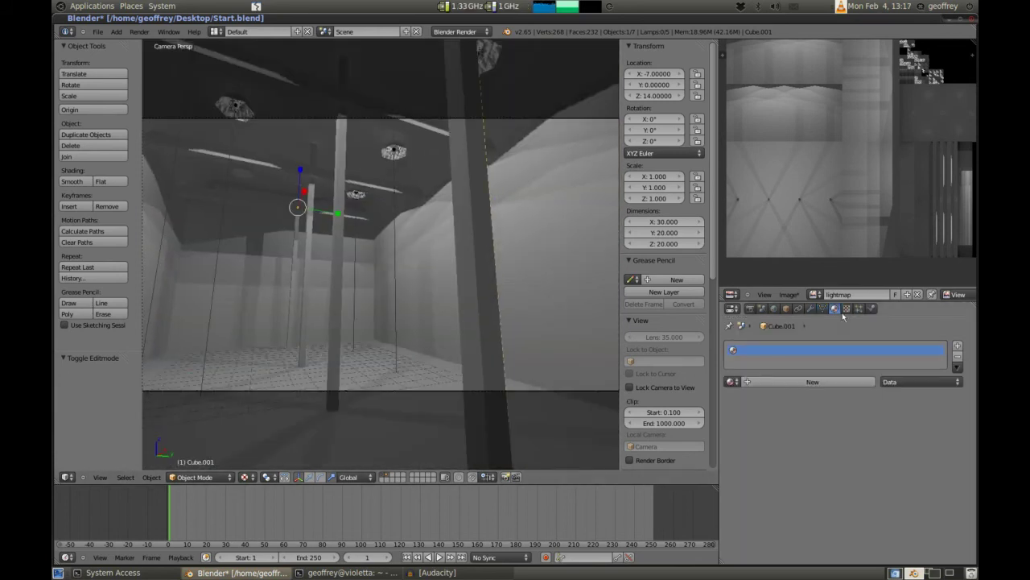
pyautogui.click(730, 382)
pyautogui.click(757, 398)
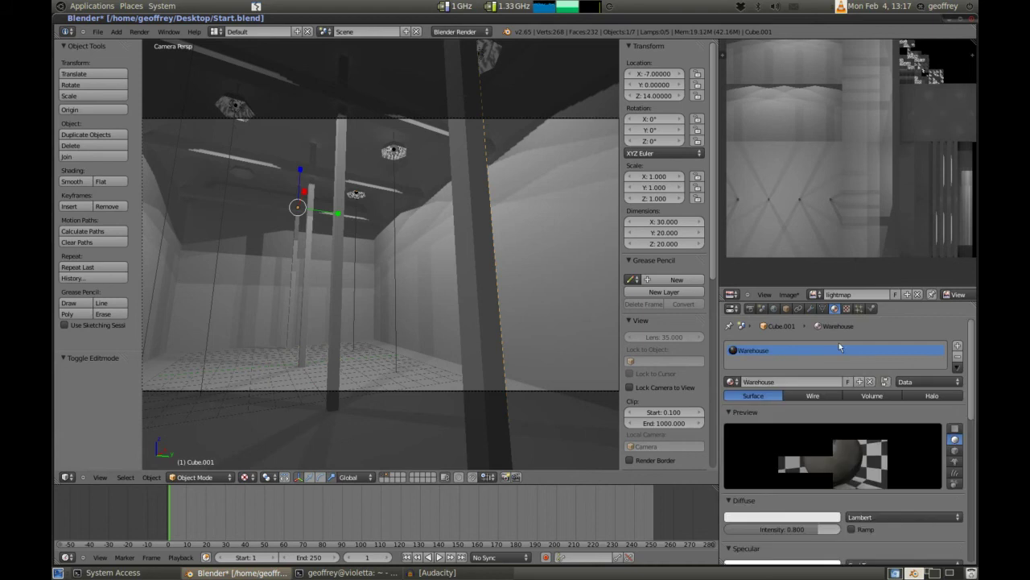
# Rename the Warehouse material's Building.jpg image texture as Colour.
pyautogui.click(847, 309)
pyautogui.scroll(-5, 768, 348)
pyautogui.scroll(5, 775, 393)
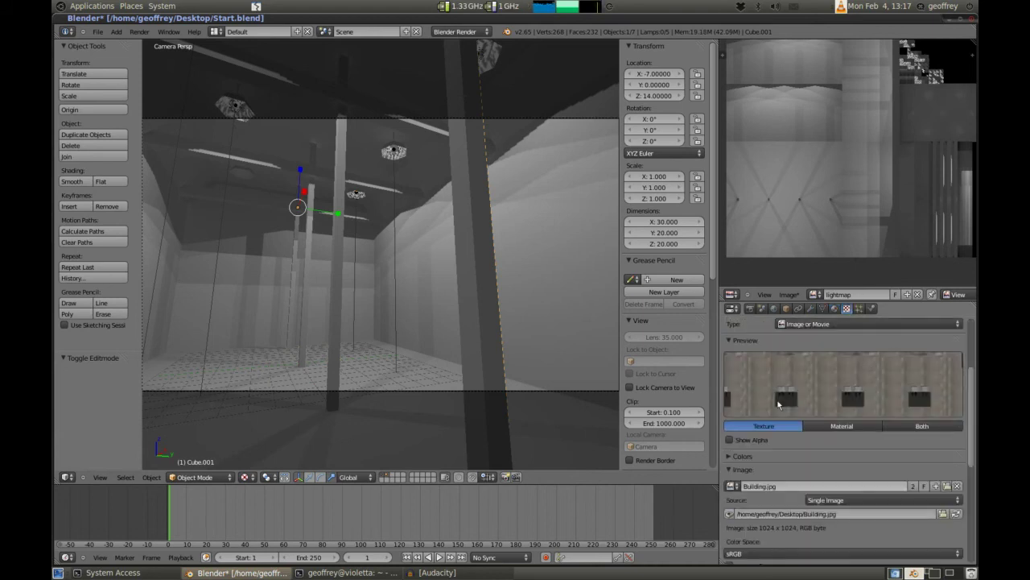
pyautogui.click(775, 425)
pyautogui.write('Colour')
pyautogui.press('Return')
# Map the Colour texture to the Colours UV map.
pyautogui.scroll(-5, 793, 468)
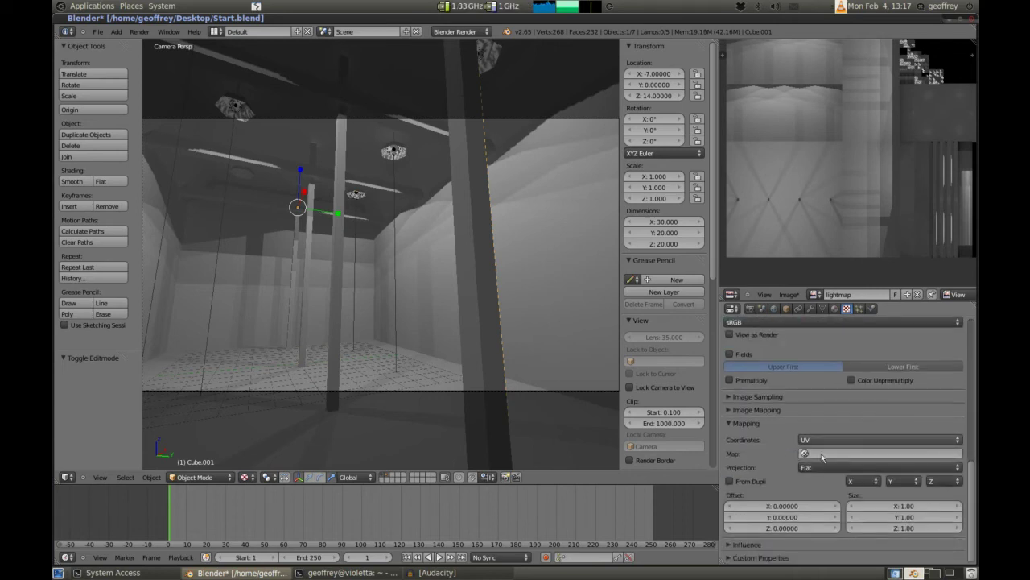
pyautogui.click(813, 453)
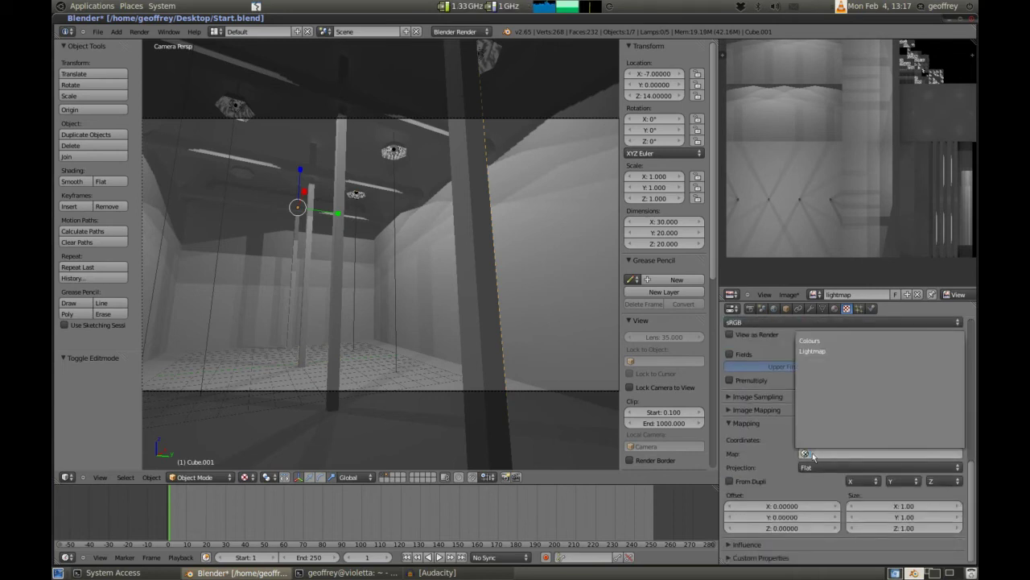
pyautogui.click(810, 340)
# Add a second texture to the Warehouse material below Colour and name it Lighting.
pyautogui.scroll(4, 769, 451)
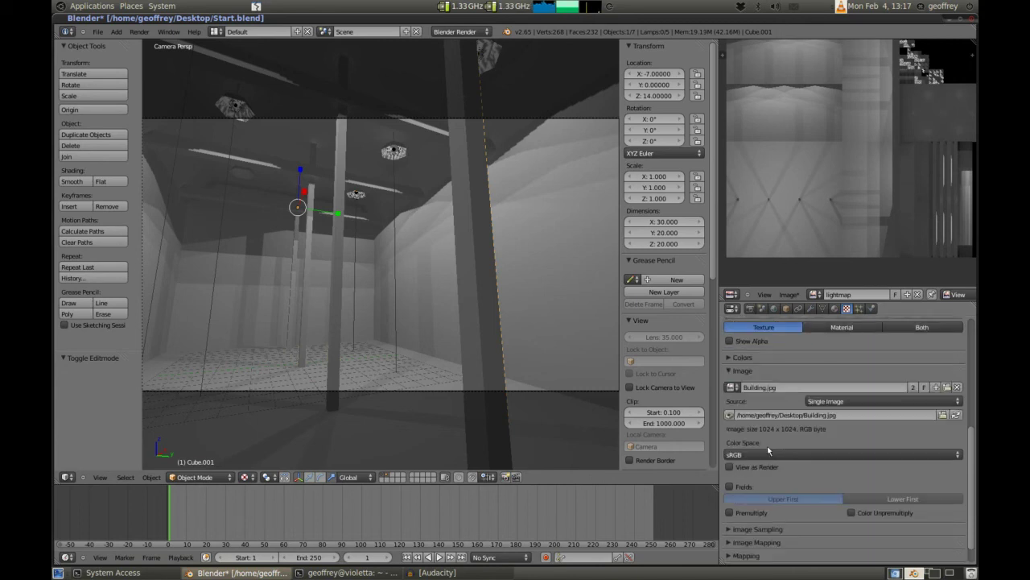
pyautogui.scroll(8, 748, 434)
pyautogui.click(797, 375)
pyautogui.click(781, 425)
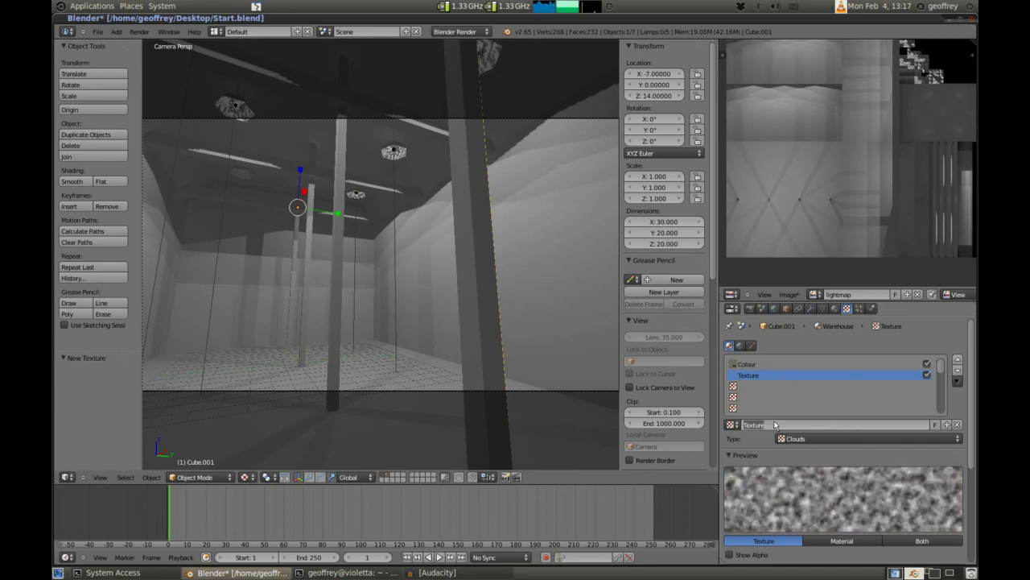
pyautogui.write('Lighting')
pyautogui.press('Return')
# Set the Lighting texture's type to Image or Movie and assign the existing lightmap image to it.
pyautogui.click(804, 441)
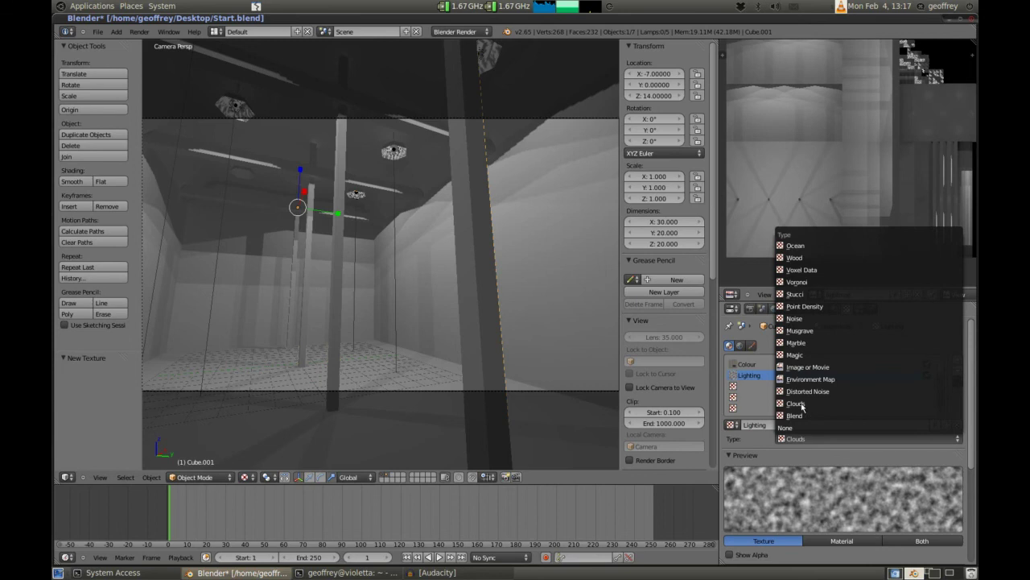
pyautogui.click(795, 373)
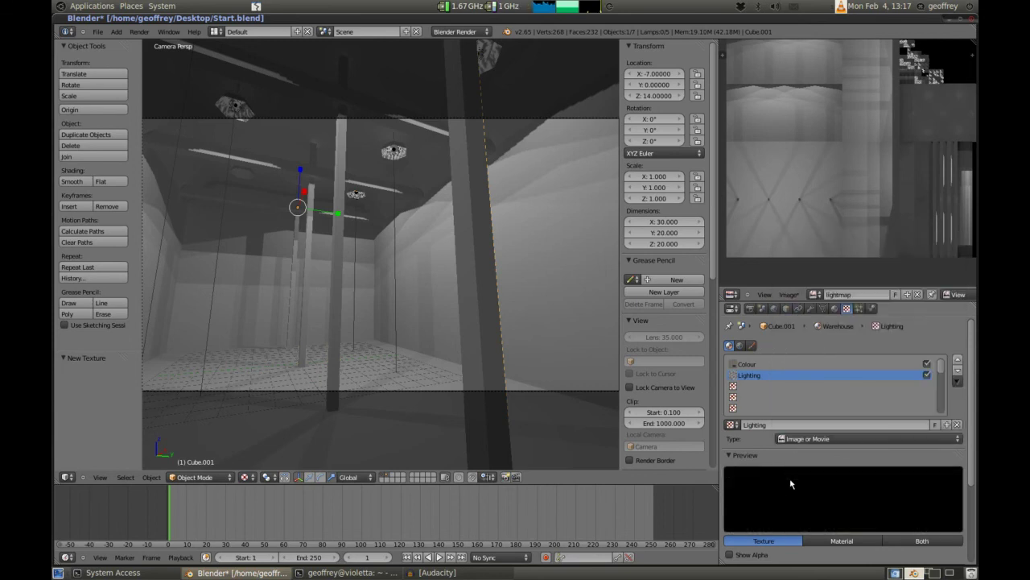
pyautogui.scroll(-4, 790, 479)
pyautogui.click(733, 487)
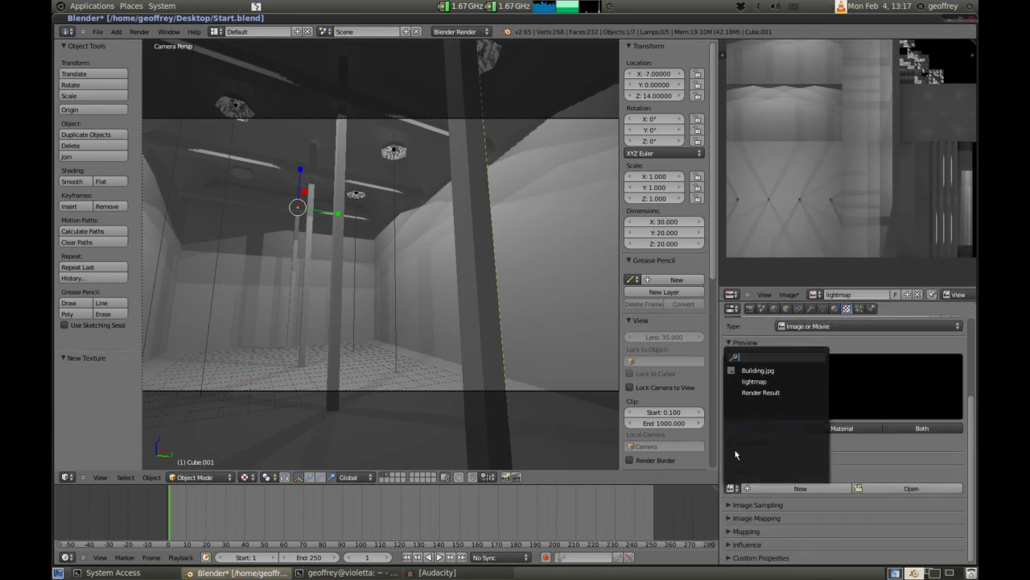
pyautogui.click(754, 381)
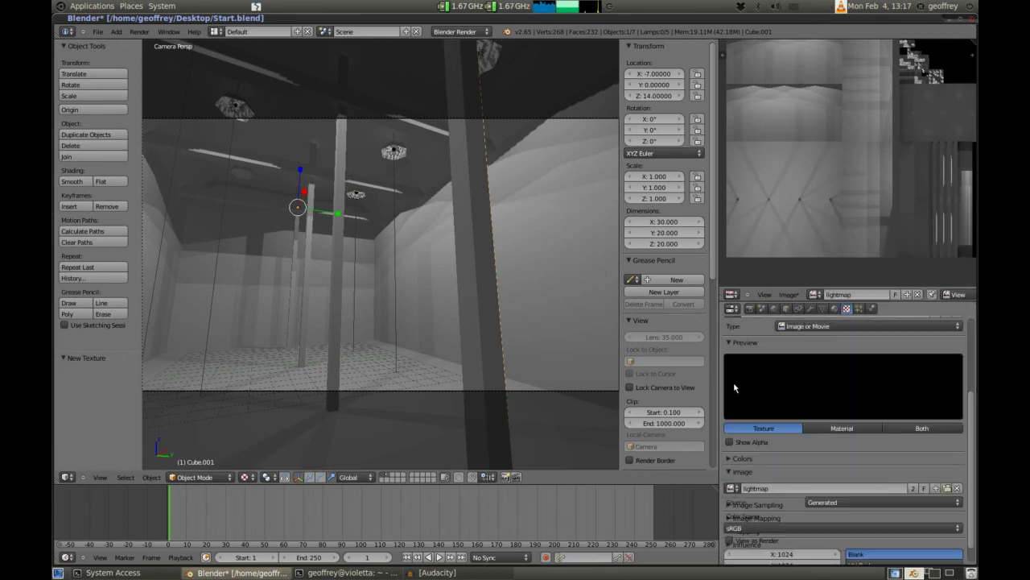
pyautogui.click(728, 473)
# Set the Lighting texture's mapping coordinates to UV and use the Lightmap UV map.
pyautogui.click(733, 514)
pyautogui.scroll(-2, 804, 493)
pyautogui.click(805, 484)
pyautogui.click(813, 437)
pyautogui.click(833, 499)
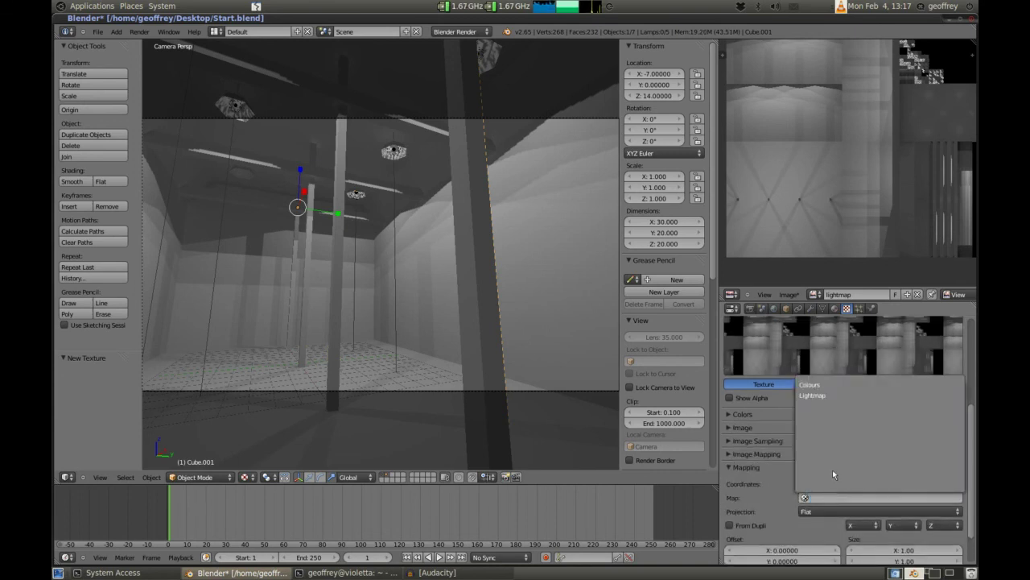
pyautogui.click(825, 394)
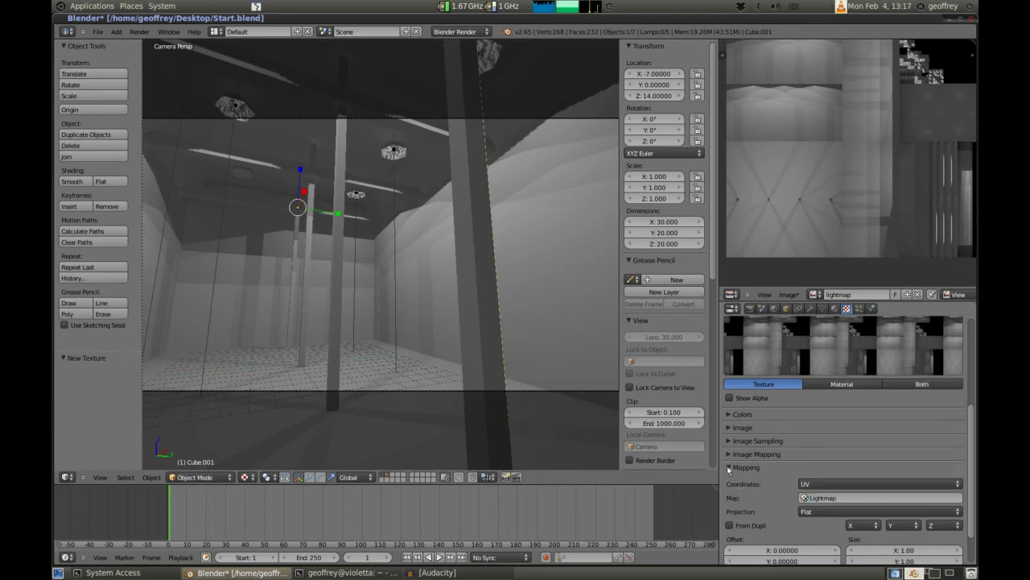
pyautogui.click(729, 468)
# Set the Lighting texture's influence blend mode to Soft Light.
pyautogui.hotkey('alt', 'z')
pyautogui.hotkey('alt', 'z')
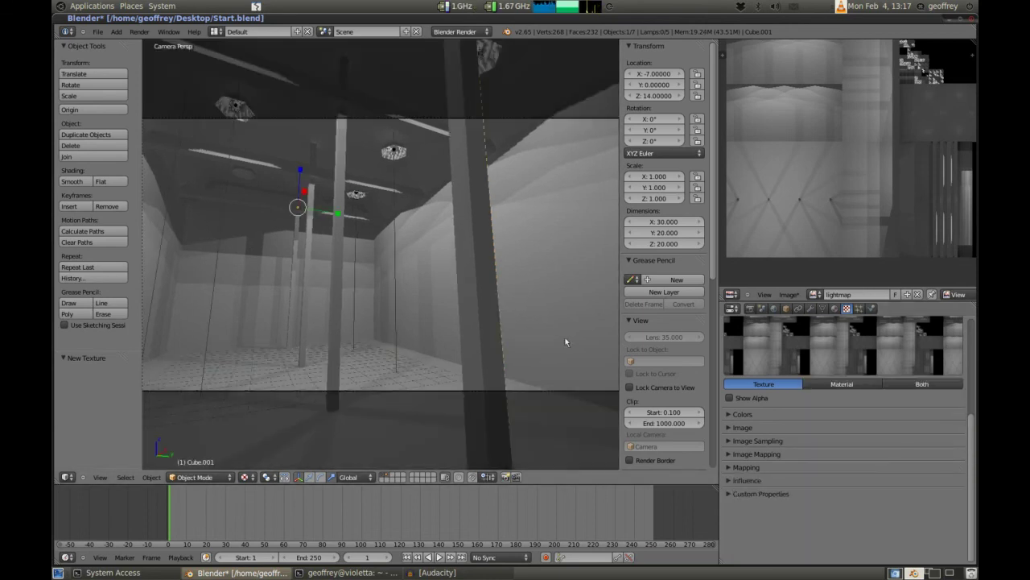
pyautogui.click(731, 480)
pyautogui.scroll(-4, 760, 460)
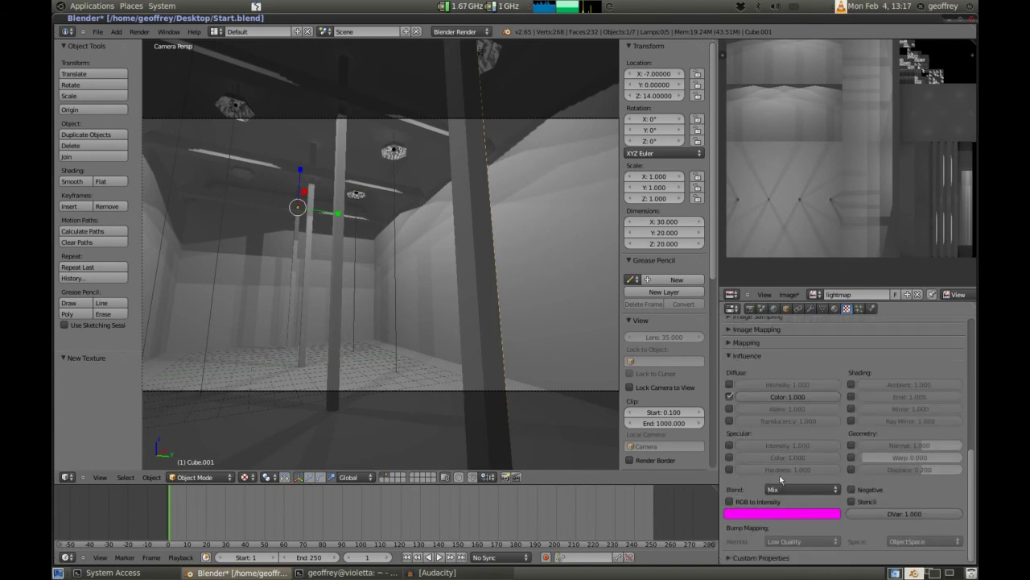
pyautogui.click(781, 488)
pyautogui.click(793, 308)
# Preview the blended colour and lightmap textures in the game engine and inspect the warehouse from outside the camera view.
pyautogui.hotkey('alt', 'z')
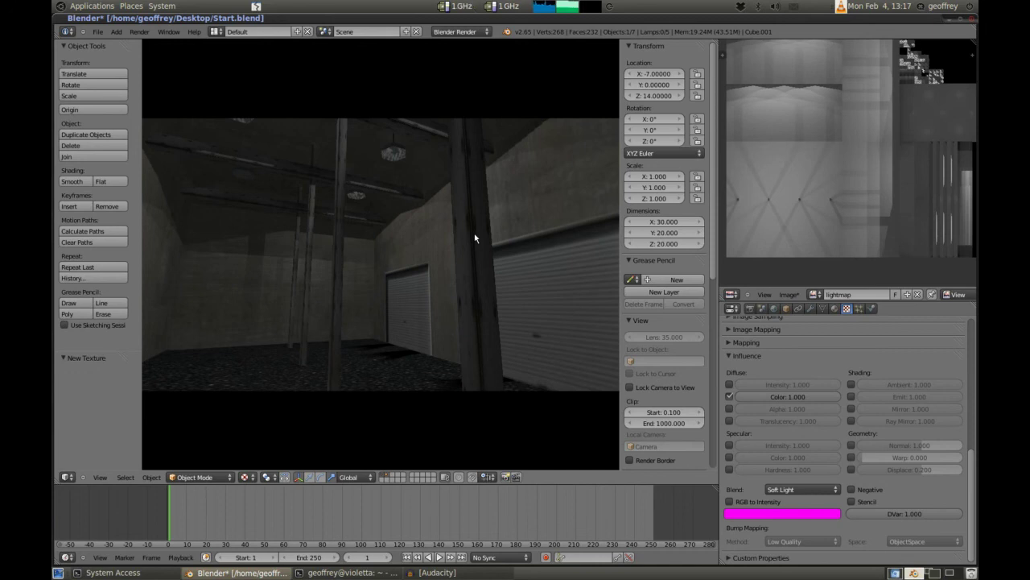
pyautogui.press('Escape')
pyautogui.moveTo(292, 333); pyautogui.dragTo(314, 371, button='middle')
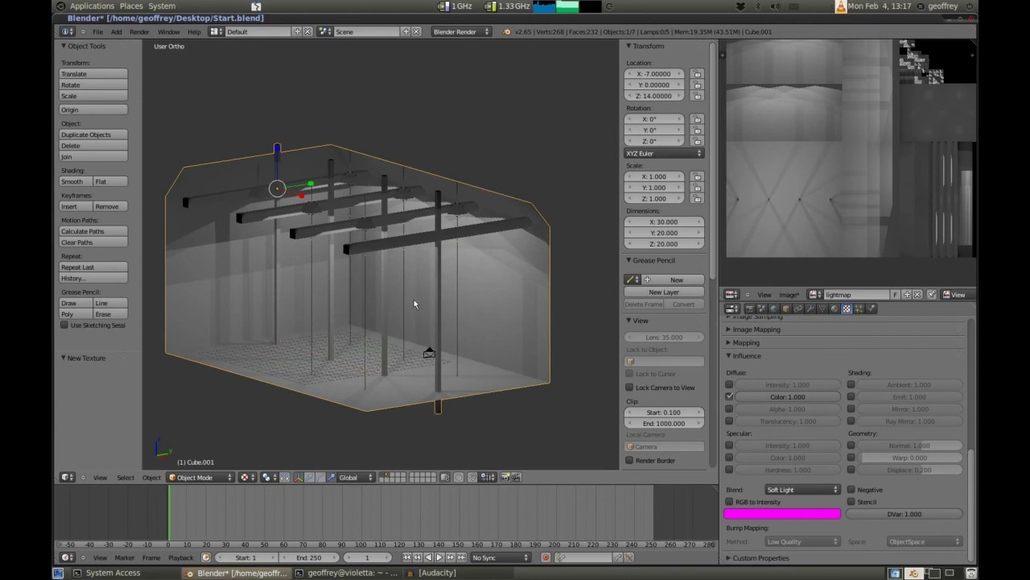